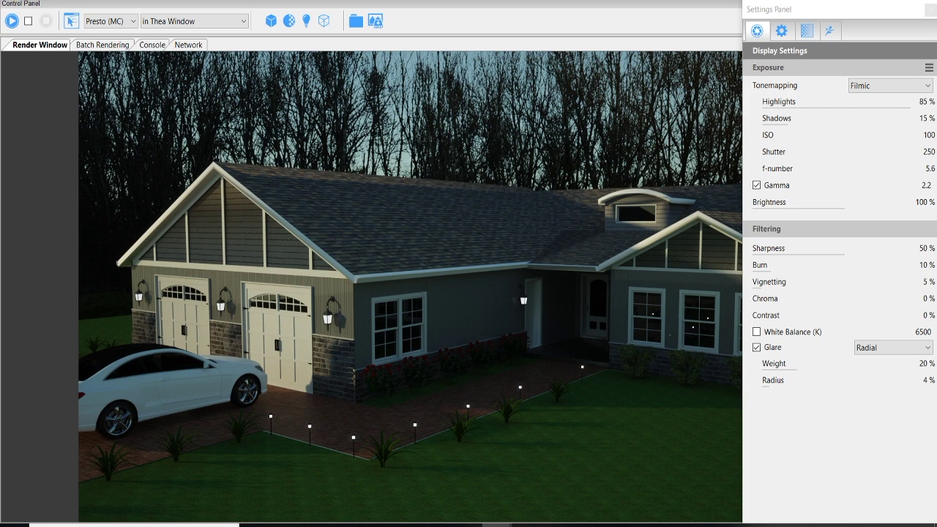
Step: Restore the maximized Thea render window, move it aside to reveal the model, then re-maximize it
double_click(608, 2)
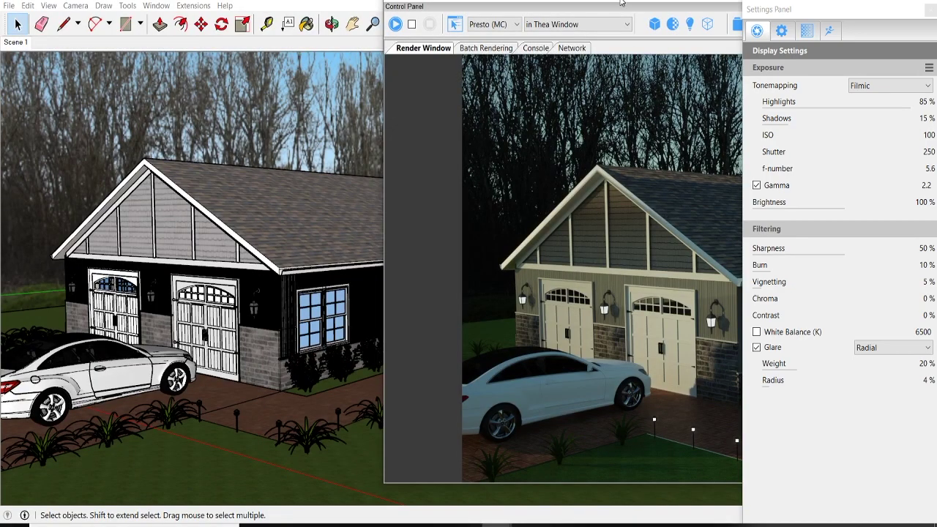
left_click_drag(606, 4, 663, 221)
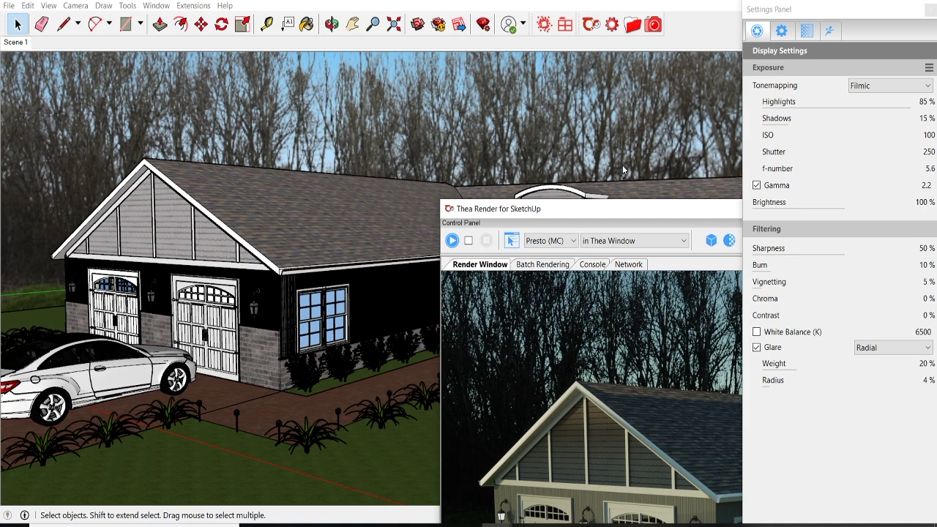
left_click_drag(648, 212, 622, 119)
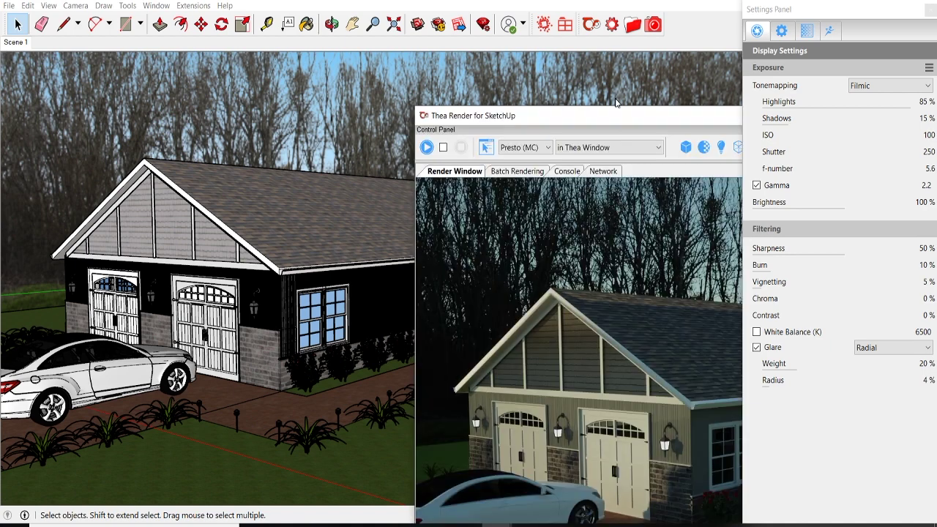
double_click(586, 116)
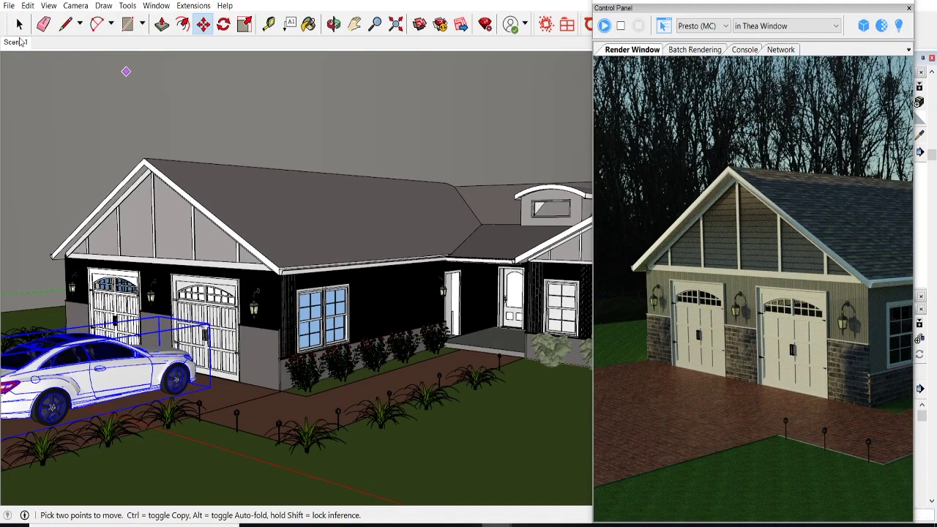
Step: Start the interactive Thea render and zoom in low along the rose-bed wall by the car
key("space")
left_click(604, 26)
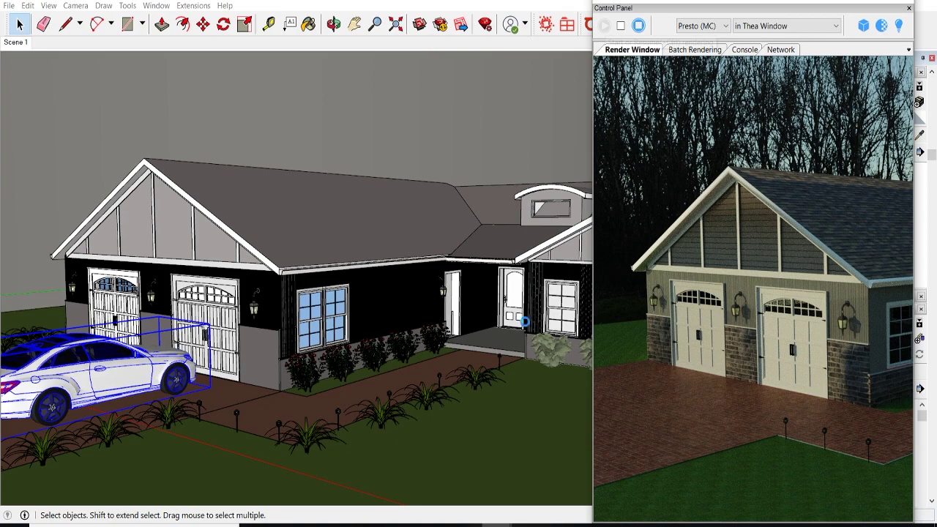
scroll(476, 392, "up", 2)
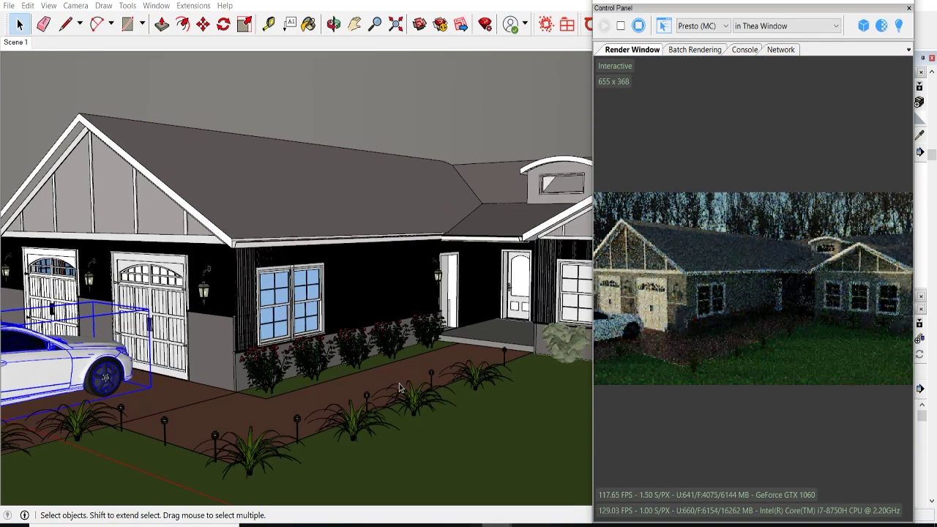
middle_click_drag(399, 388, 293, 406)
scroll(148, 419, "up", 3)
scroll(199, 412, "up", 3)
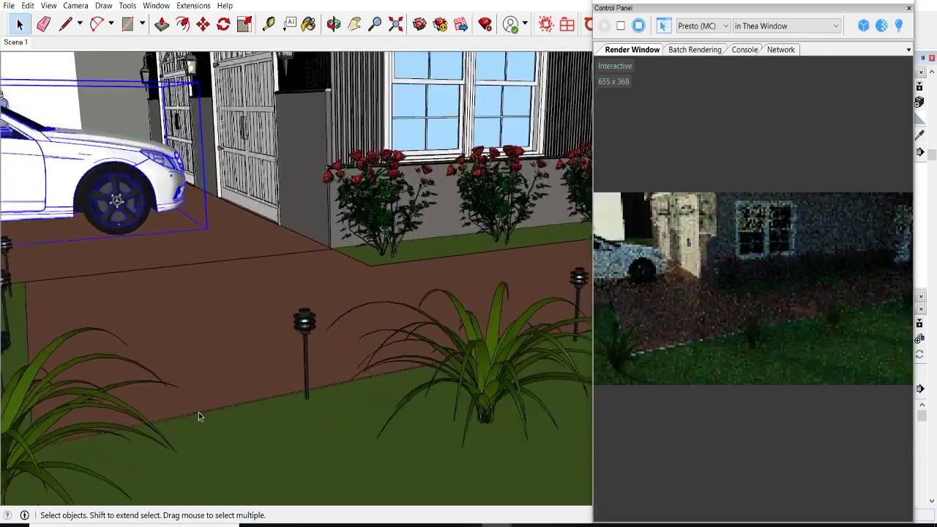
scroll(217, 407, "up", 3)
scroll(218, 408, "up", 3)
middle_click_drag(217, 409, 298, 401)
Step: Paint the driveway curb strip with a new material, then orbit to the wall lantern
left_click(303, 408)
key("b")
mouse_move(364, 379)
middle_mouse_down()
mouse_move(381, 344)
mouse_move(324, 376)
middle_mouse_up()
key("space")
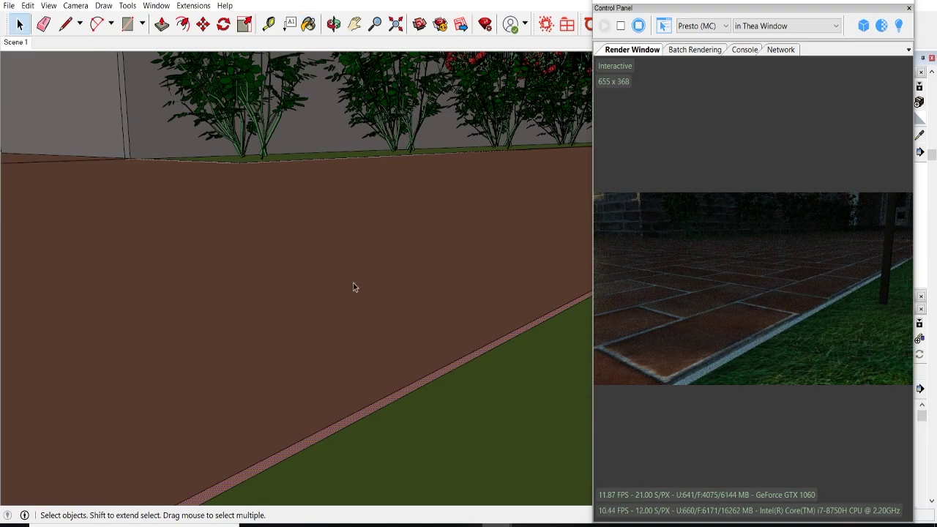
scroll(310, 327, "down", 5)
scroll(312, 328, "down", 3)
mouse_move(313, 329)
middle_mouse_down()
mouse_move(364, 295)
mouse_move(307, 278)
middle_mouse_up()
scroll(270, 110, "up", 5)
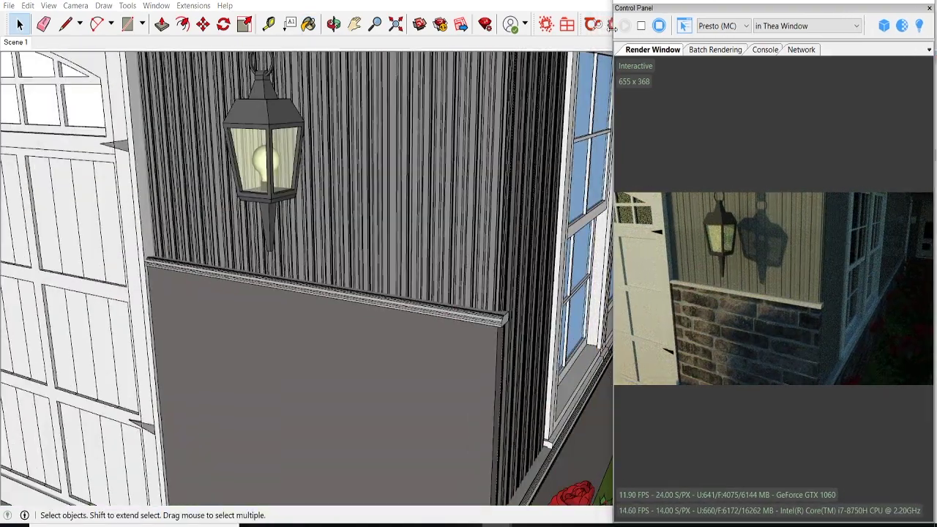
left_click(193, 6)
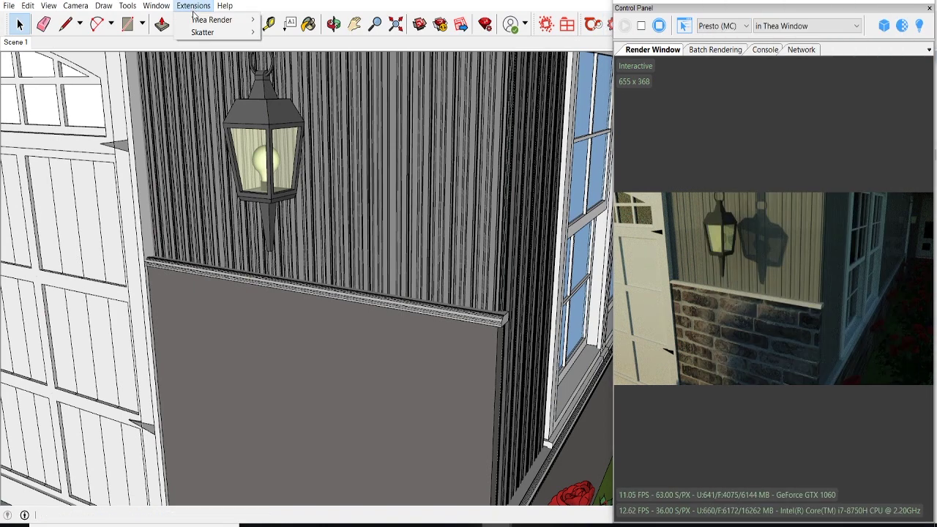
mouse_move(211, 20)
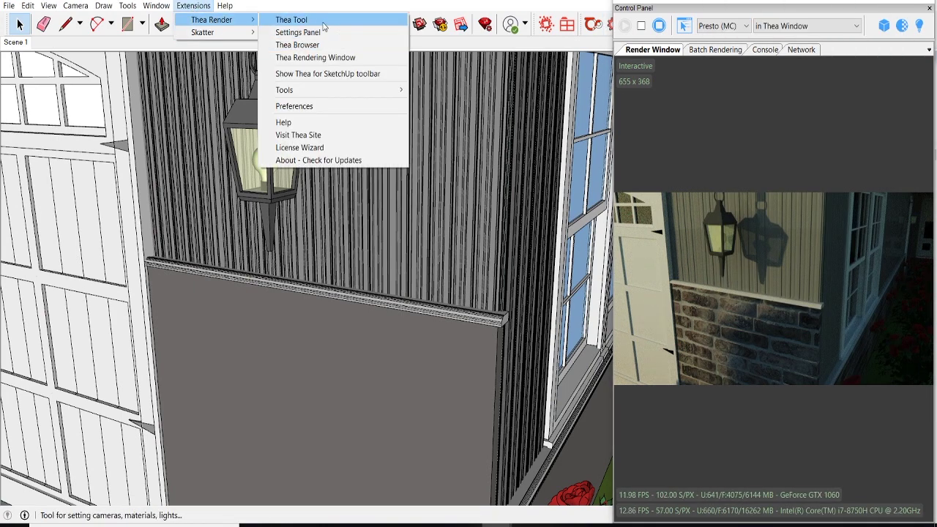
Step: Load the Fluorescent 65W cold emitter from the Thea Browser's Emitters folder for painting
left_click(315, 30)
left_click_drag(141, 54, 797, 20)
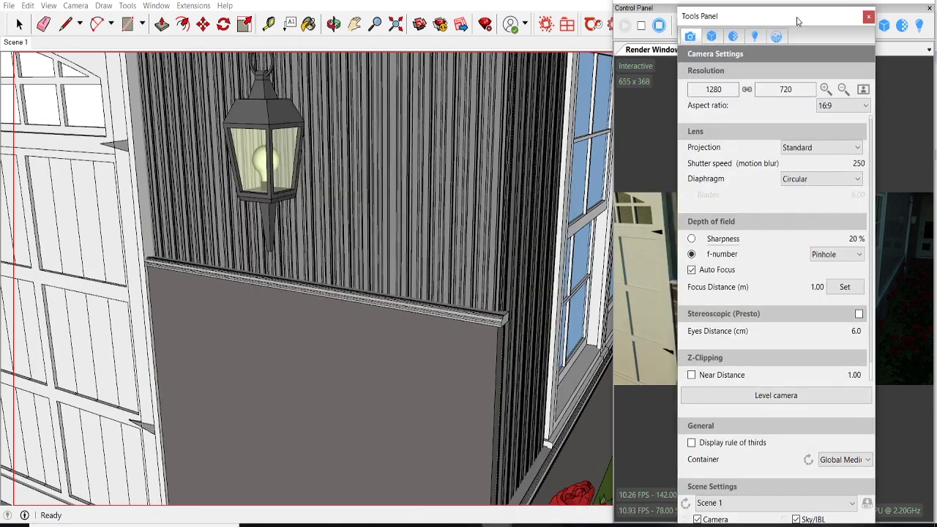
left_click(868, 16)
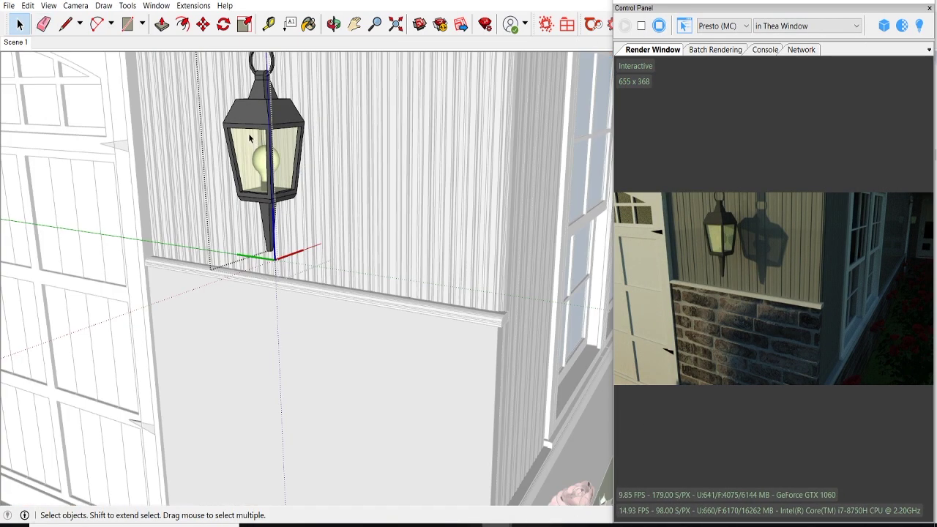
left_click(460, 24)
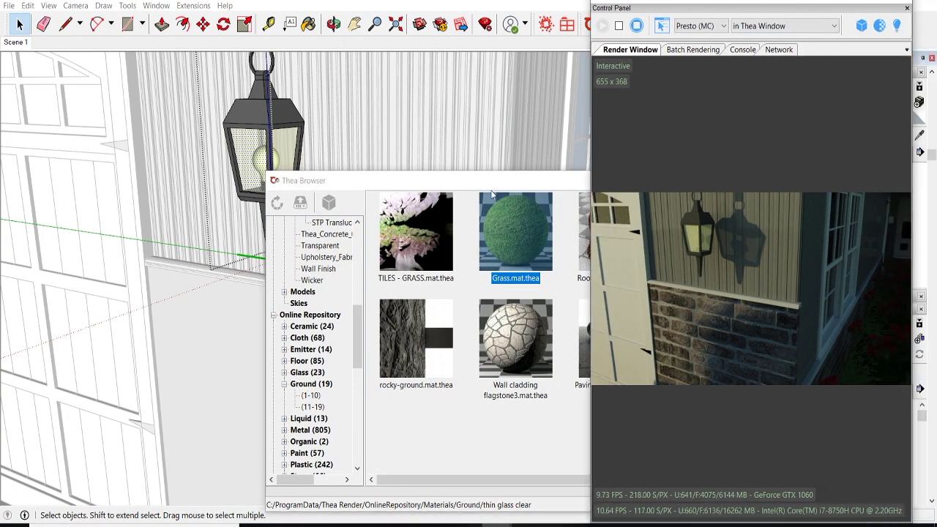
scroll(305, 232, "up", 5)
scroll(274, 307, "down", 1)
left_click(300, 268)
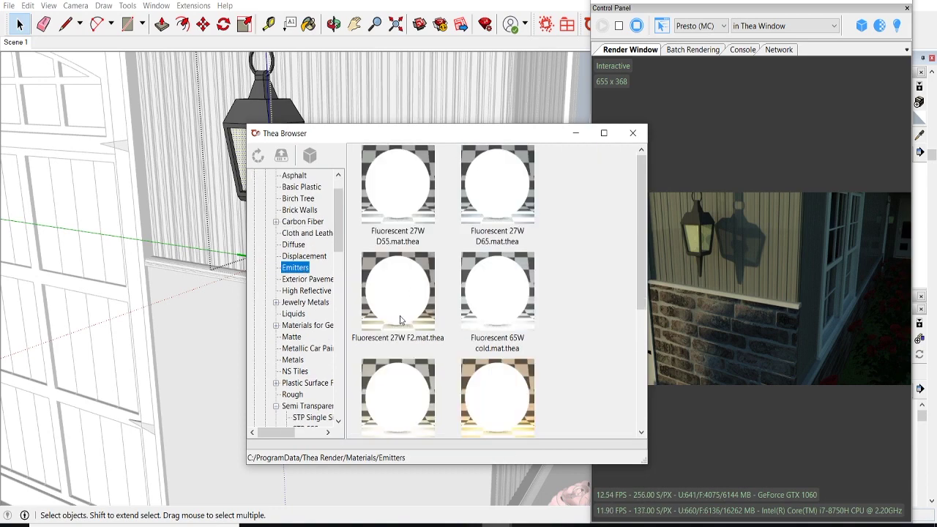
left_click(506, 295)
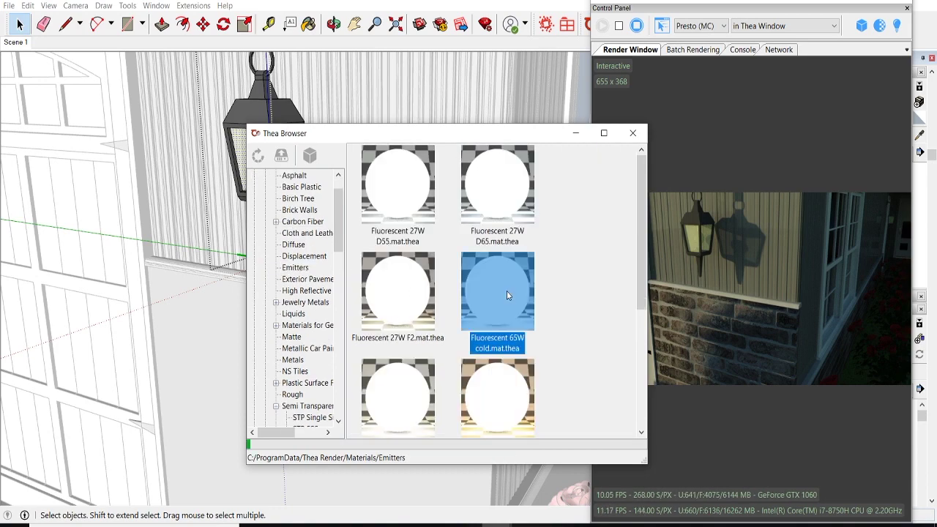
double_click(506, 290)
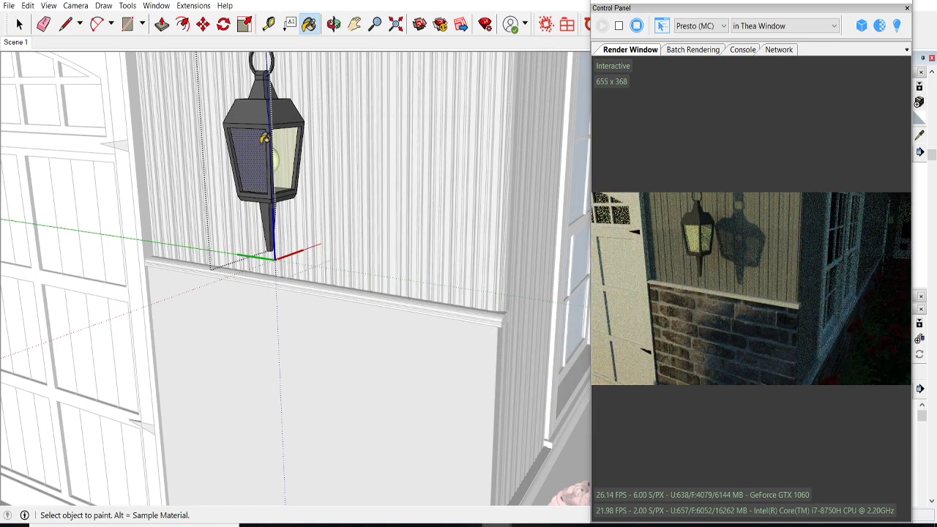
Step: Paint the wall lantern glass with the Fluorescent 65W cold emitter
scroll(265, 137, "up", 1)
left_click(286, 136)
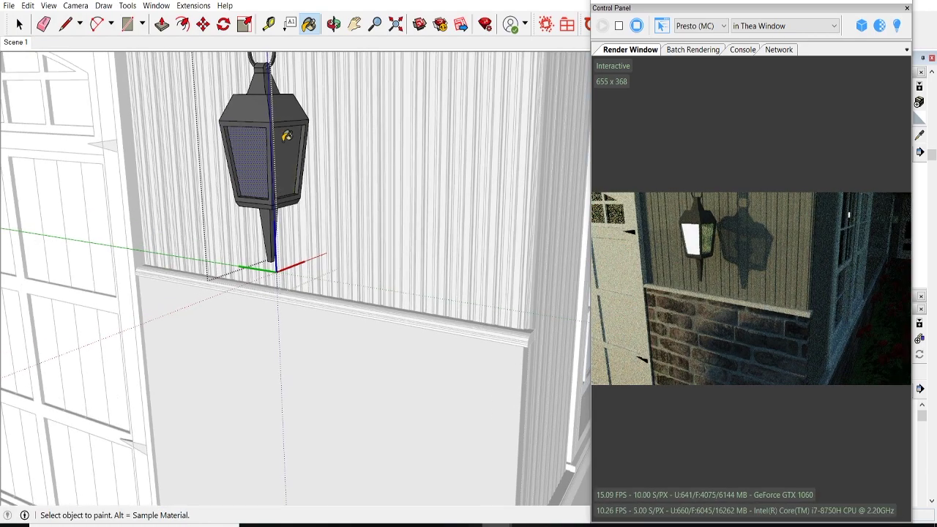
scroll(280, 154, "down", 1)
scroll(256, 165, "down", 1)
scroll(232, 176, "down", 1)
scroll(329, 201, "up", 1)
scroll(428, 245, "up", 3)
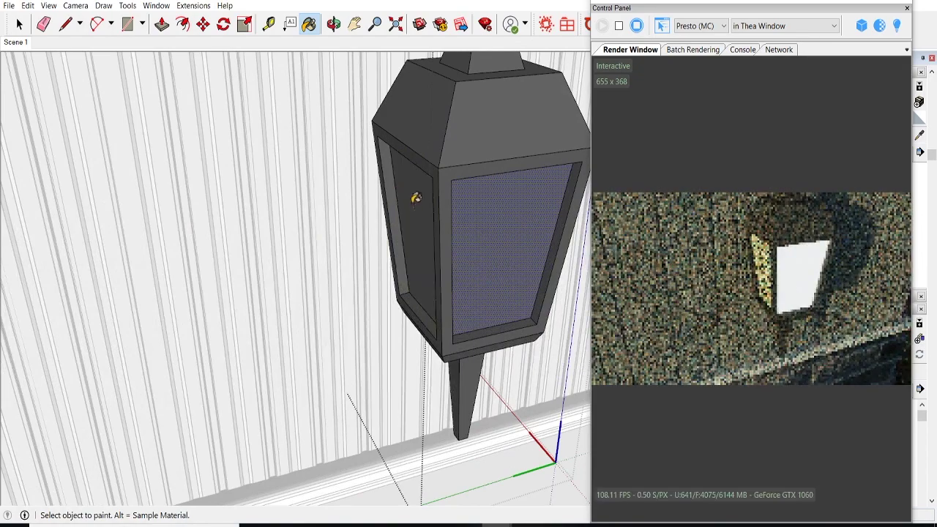
scroll(377, 244, "down", 1)
scroll(374, 299, "down", 2)
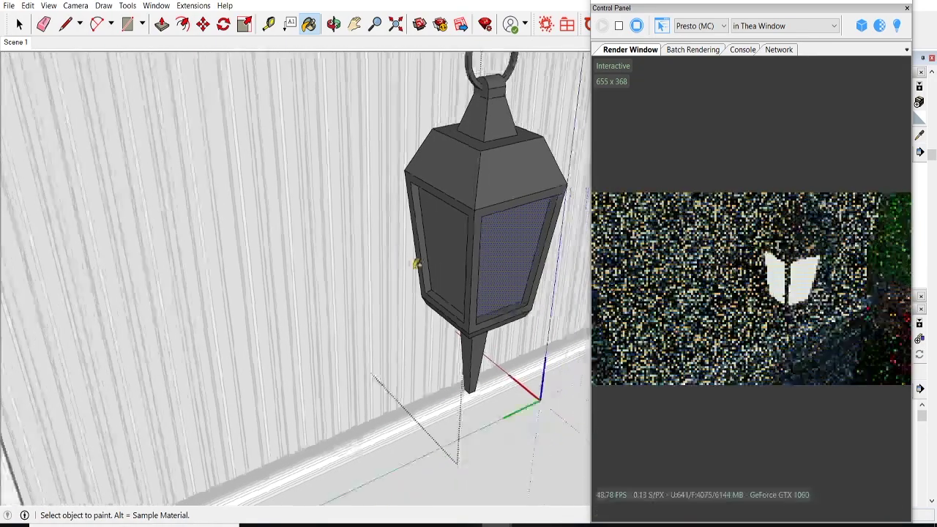
scroll(269, 240, "down", 3)
scroll(269, 240, "down", 2)
scroll(344, 233, "up", 2)
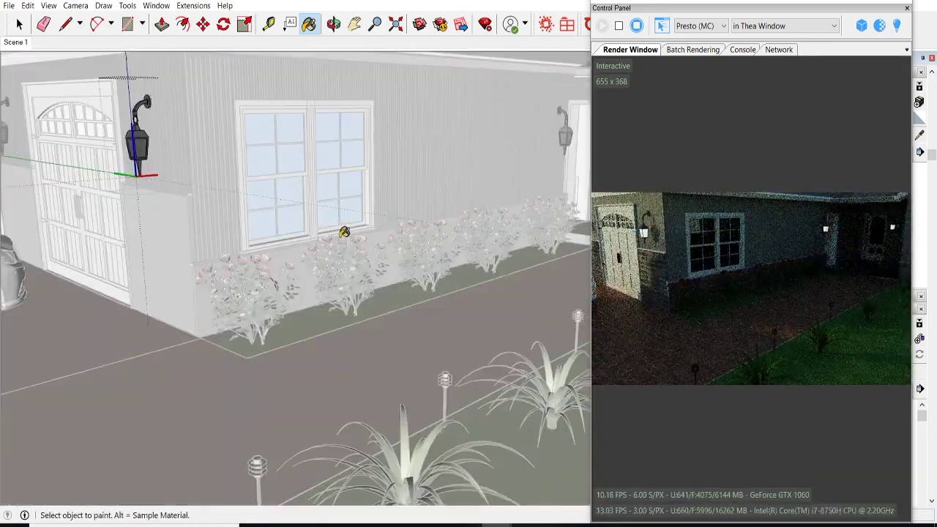
scroll(344, 233, "down", 2)
Step: Paint the path light's inner bulb housing with the emitter and return to the house overview
key("space")
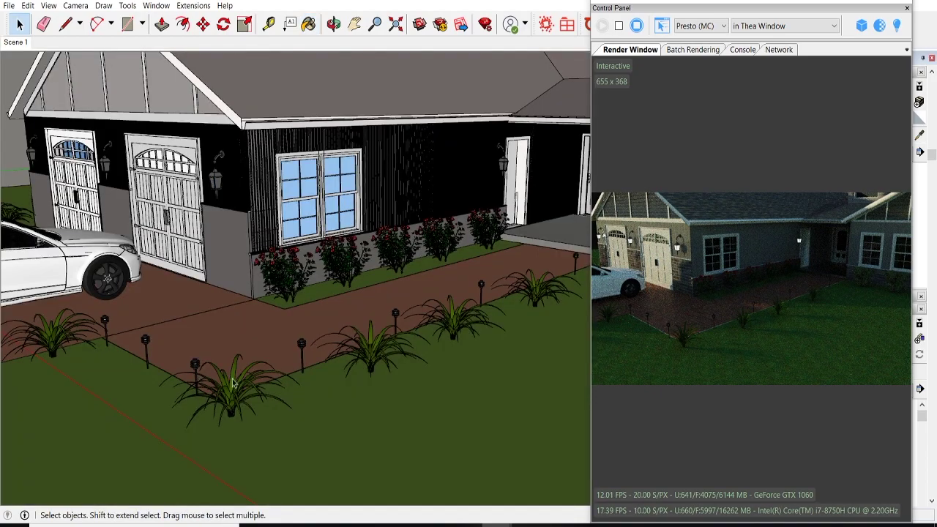
scroll(306, 356, "up", 2)
scroll(306, 356, "up", 2)
scroll(292, 357, "up", 2)
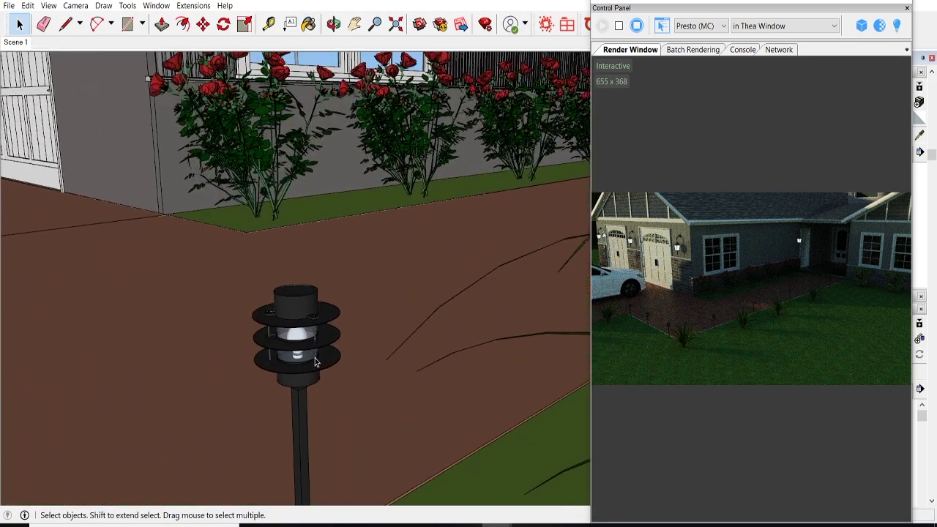
scroll(289, 344, "up", 2)
double_click(298, 314)
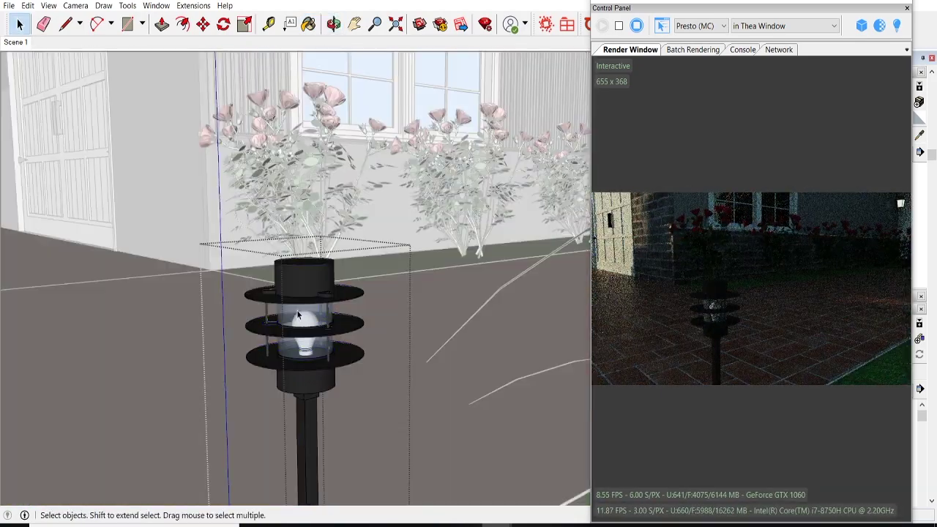
double_click(287, 316)
key("b")
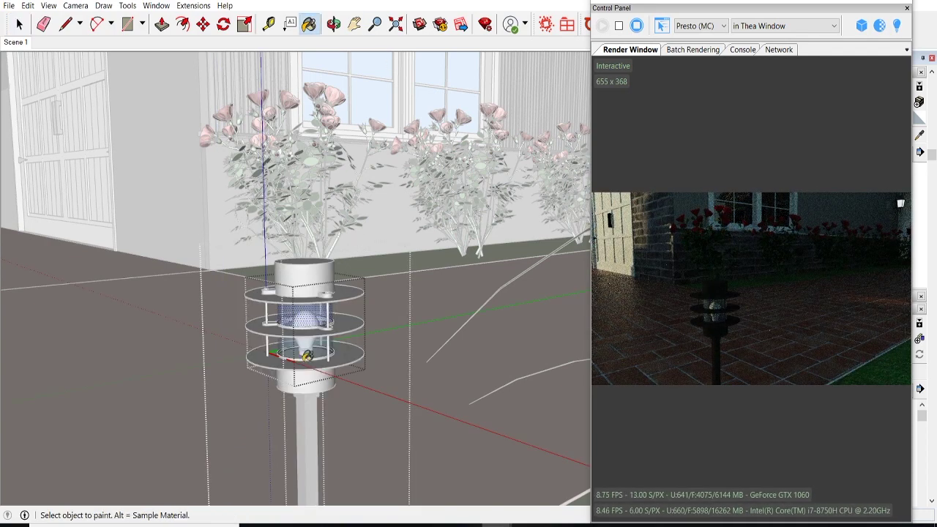
left_click(297, 339)
key("Escape")
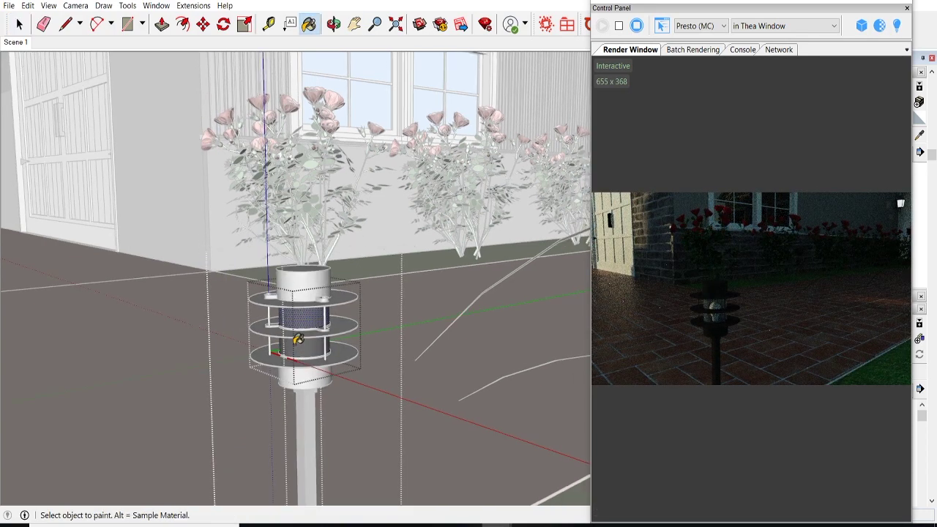
key("space")
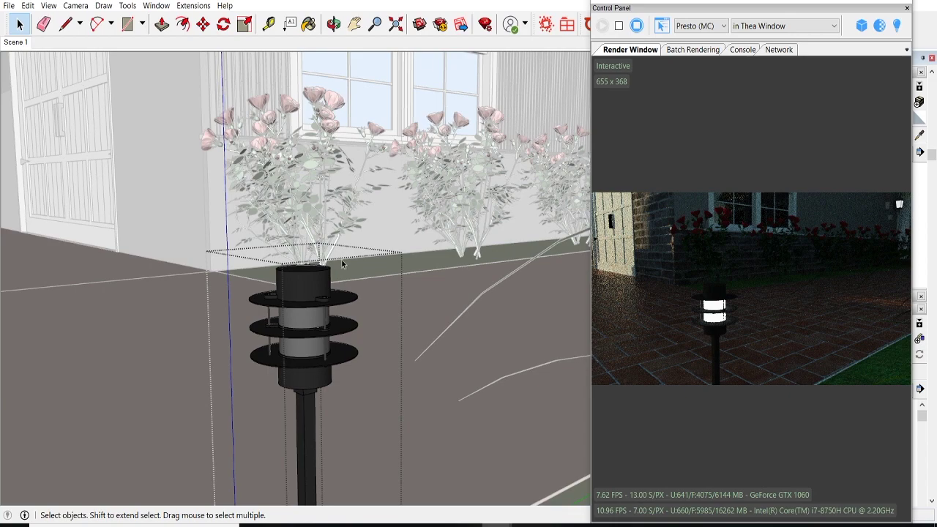
key("Page_Down")
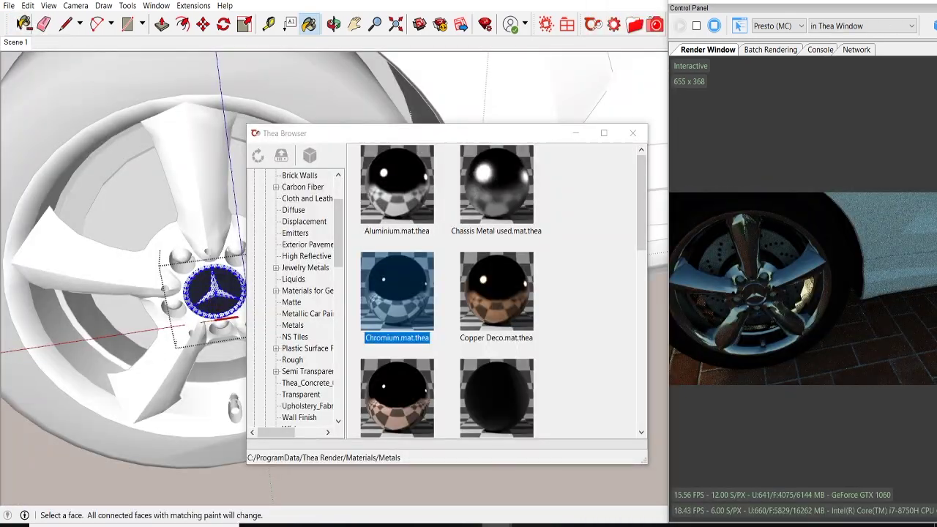
Step: Paint the tyre with wheels tires 2 from the Metallic Car Paints library
key("space")
left_click(103, 74)
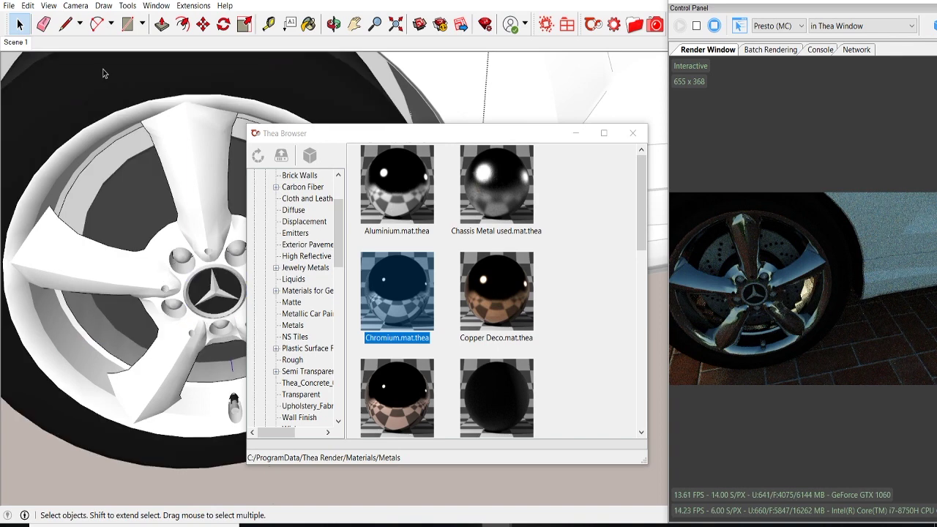
key("Page_Down")
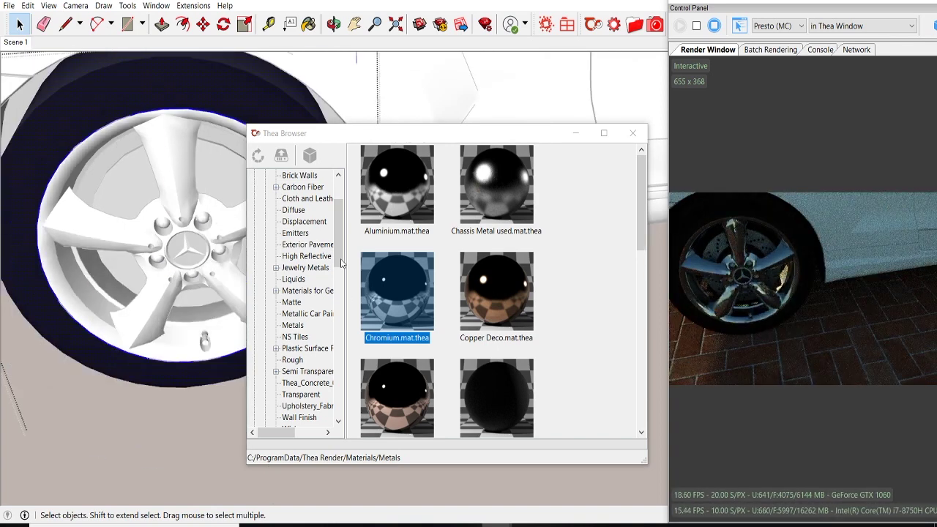
left_click(341, 264)
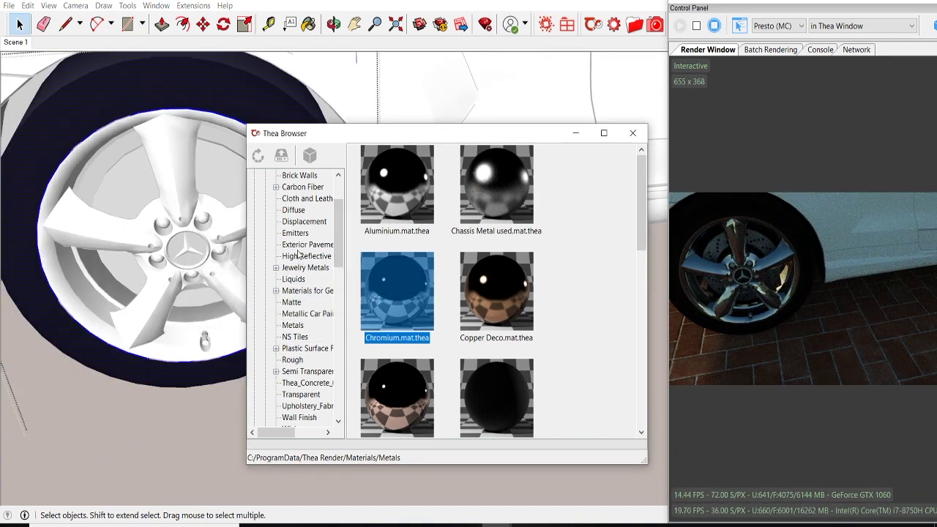
left_click(296, 313)
scroll(394, 344, "down", 5)
left_click(393, 372)
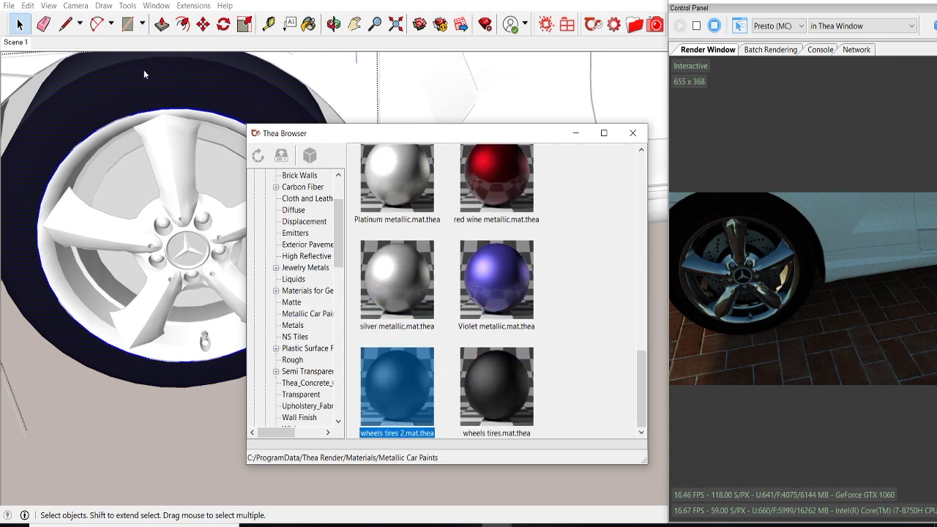
left_click(142, 69)
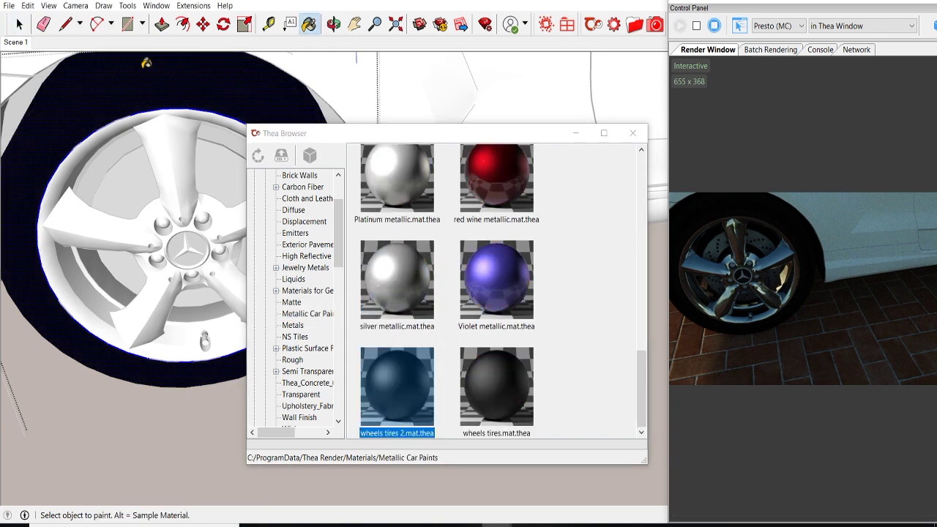
Step: Return to the Scene 1 view and zoom to check the car in the render
left_click(20, 43)
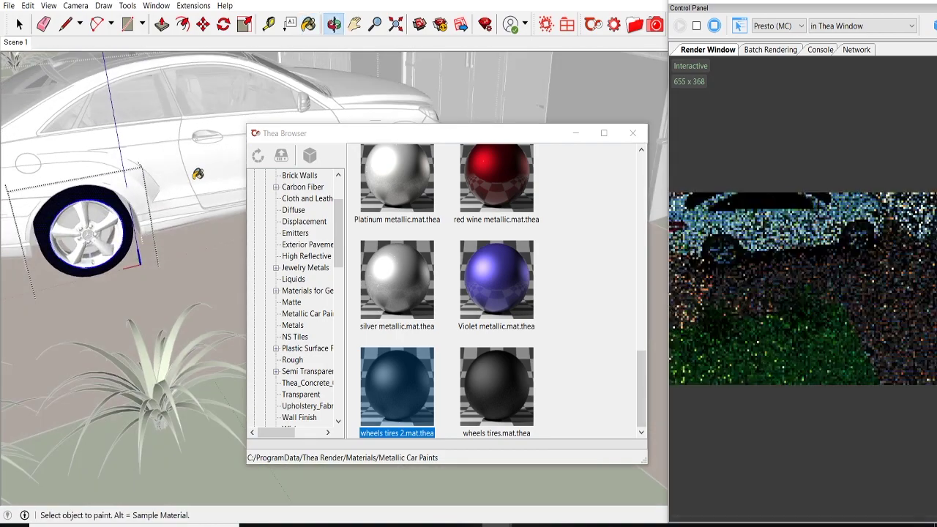
left_click(19, 25)
scroll(196, 115, "up", 3)
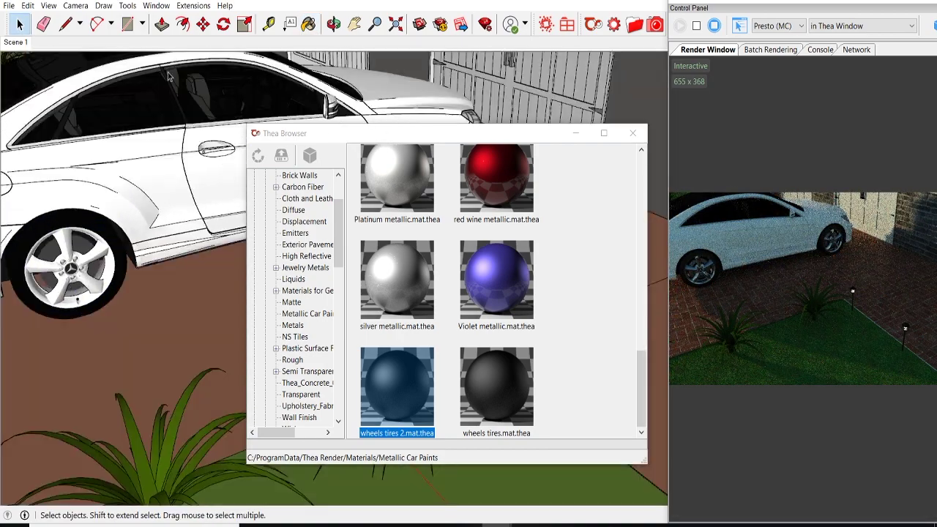
scroll(196, 115, "up", 3)
scroll(196, 115, "down", 5)
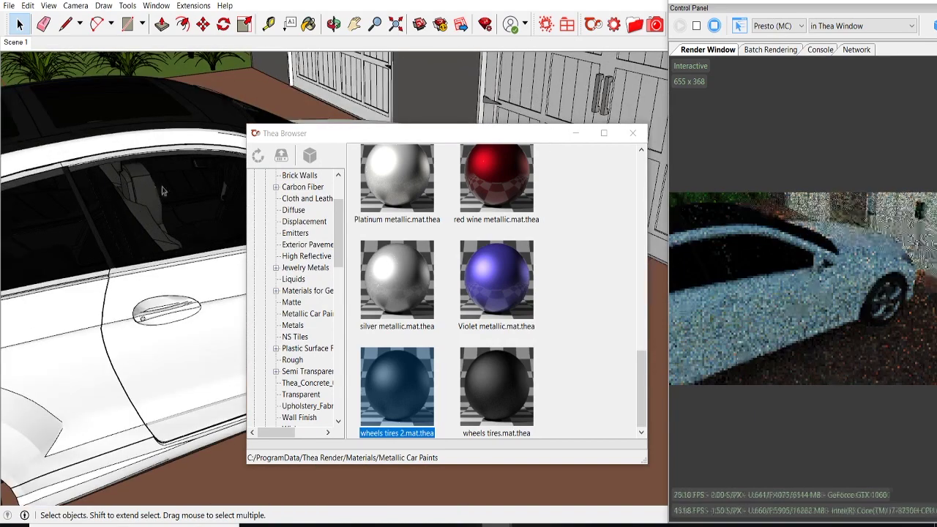
scroll(162, 190, "up", 3)
Step: Select the car's front side window glass and load frosted glass 03 from the Transparent library
double_click(162, 190)
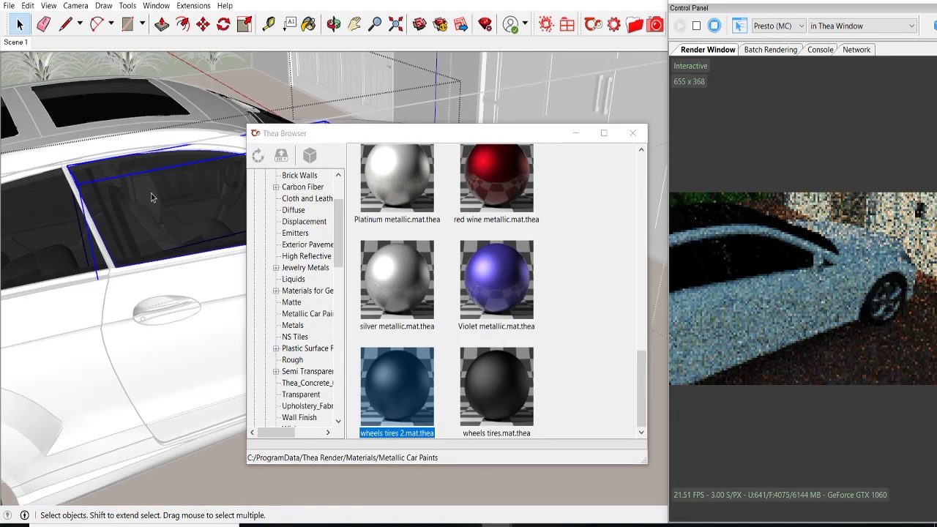
double_click(153, 193)
left_click(196, 200)
left_click_drag(329, 133, 533, 112)
scroll(504, 252, "down", 4)
left_click(504, 251)
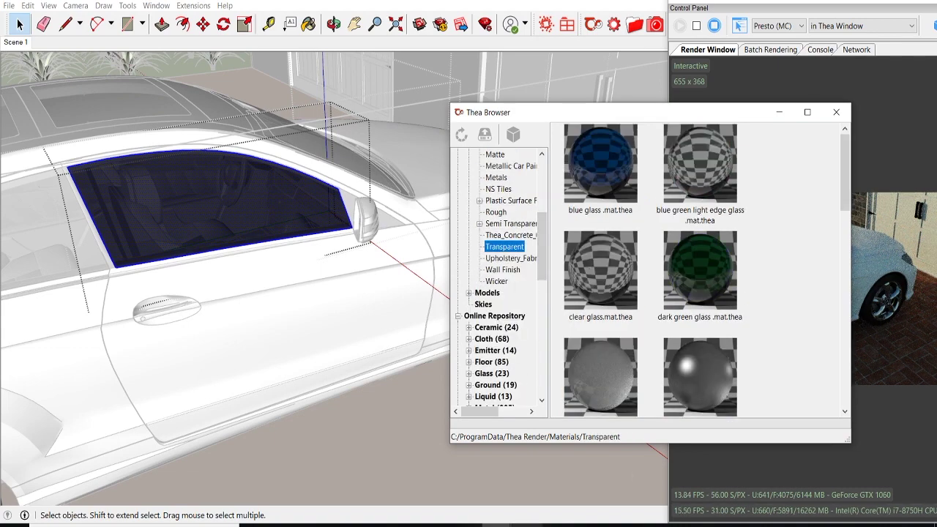
scroll(734, 354, "down", 3)
scroll(734, 353, "down", 5)
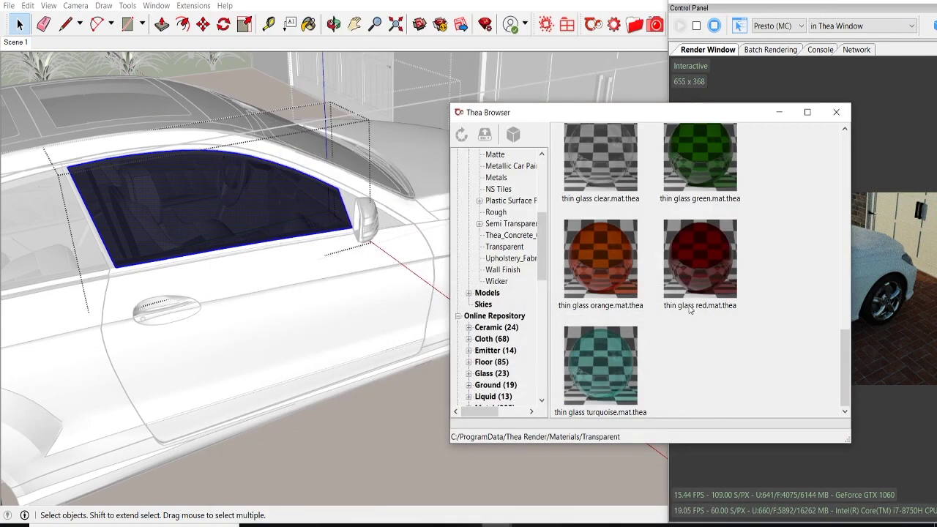
scroll(606, 208, "up", 3)
scroll(613, 257, "up", 3)
scroll(613, 257, "down", 3)
left_click(600, 165)
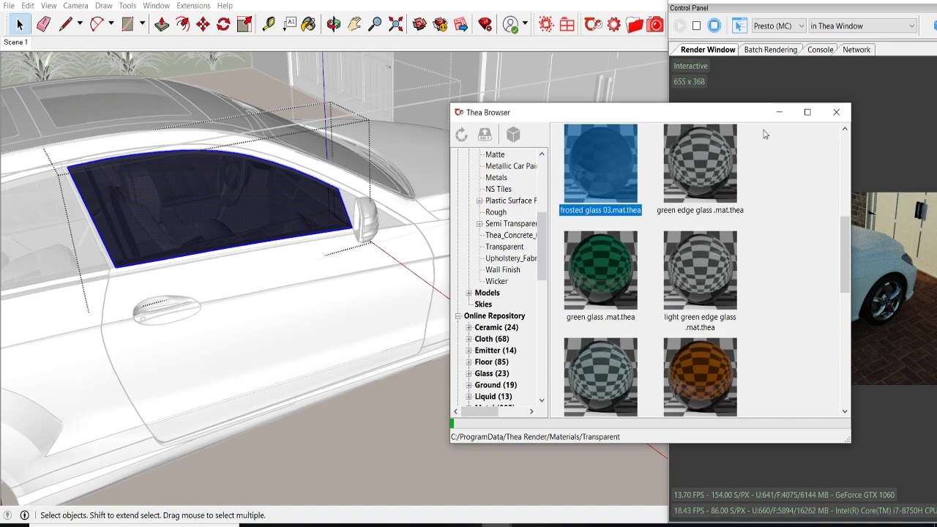
scroll(662, 233, "down", 3)
left_click(835, 112)
Step: Paint the front side window with the frosted glass 03 material
left_click(243, 192)
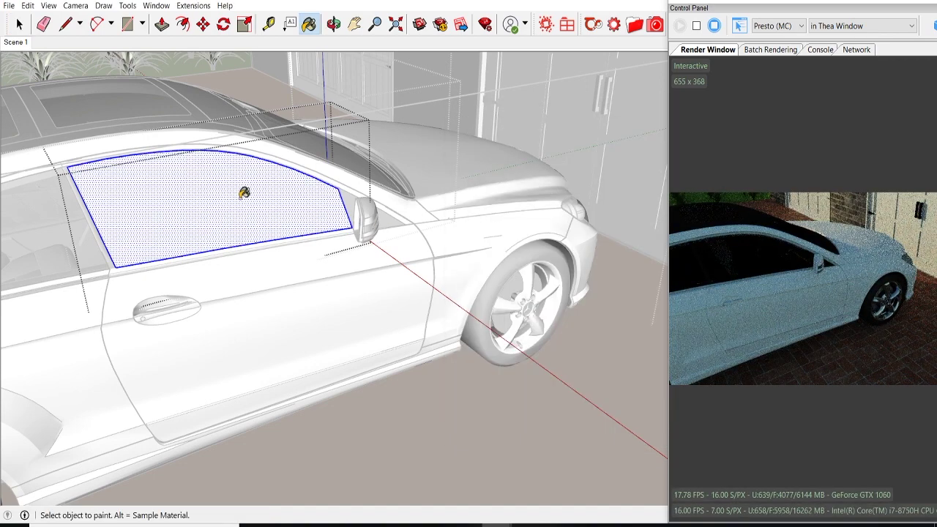
scroll(245, 190, "up", 2)
middle_click_drag(244, 190, 304, 244)
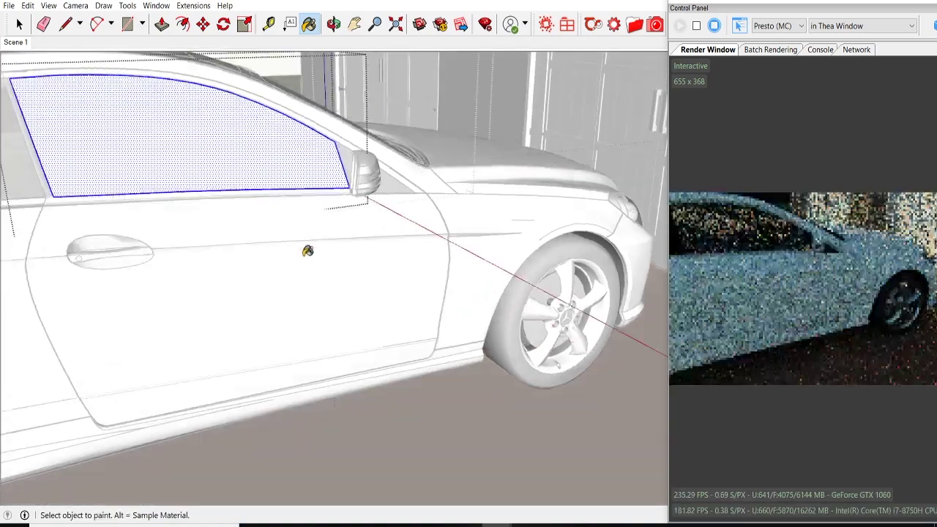
scroll(304, 243, "down", 2)
left_click(242, 183, "ctrl")
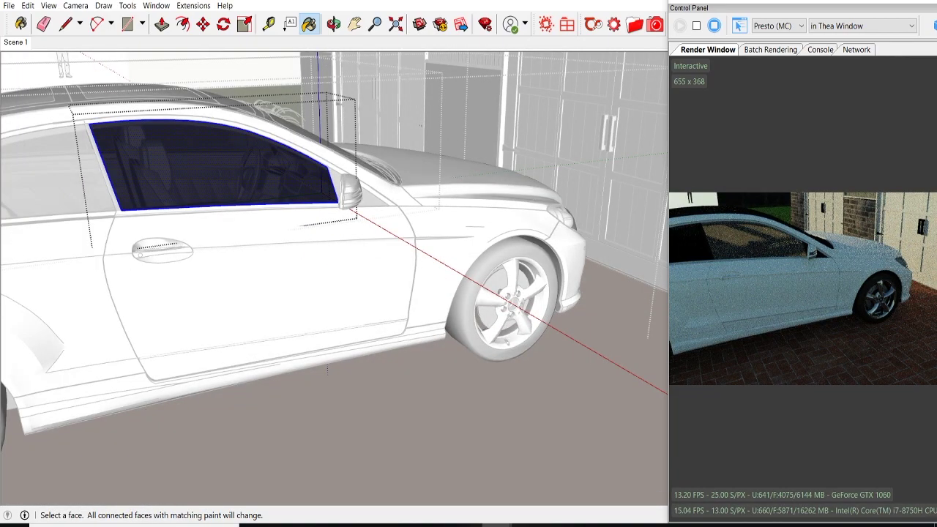
key("space")
scroll(340, 205, "up", 5)
middle_click_drag(340, 208, 317, 215)
Step: Select the side mirror glass and load Mirror.mat.thea from the Thea Metals library
mouse_move(282, 272)
middle_mouse_down()
mouse_move(301, 238)
mouse_move(204, 227)
middle_mouse_up()
left_click(204, 218)
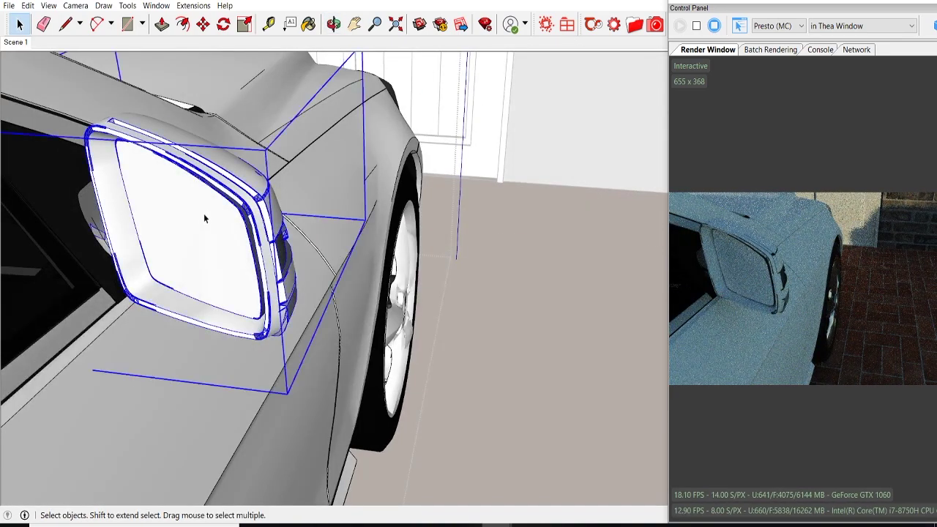
double_click(203, 217)
left_click(566, 24)
scroll(512, 271, "up", 5)
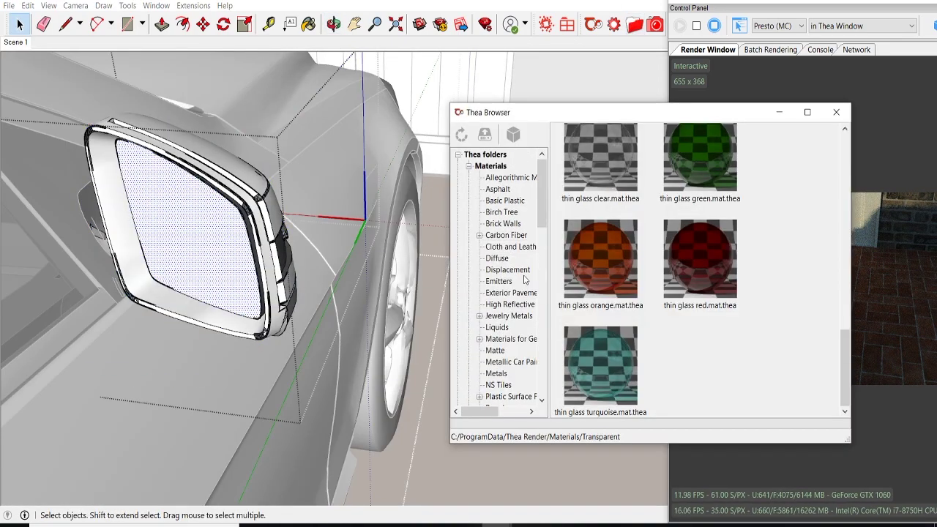
left_click(496, 373)
scroll(672, 298, "up", 2)
left_click(603, 201)
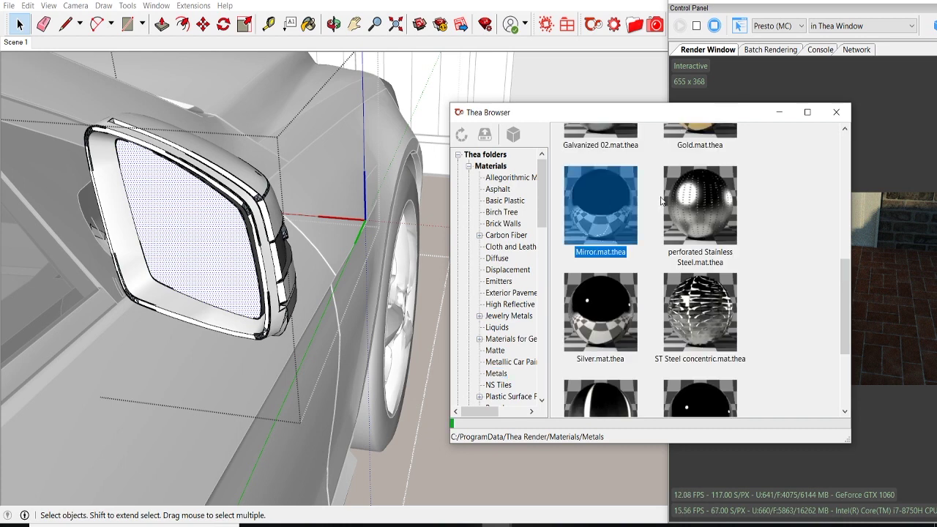
left_click(778, 112)
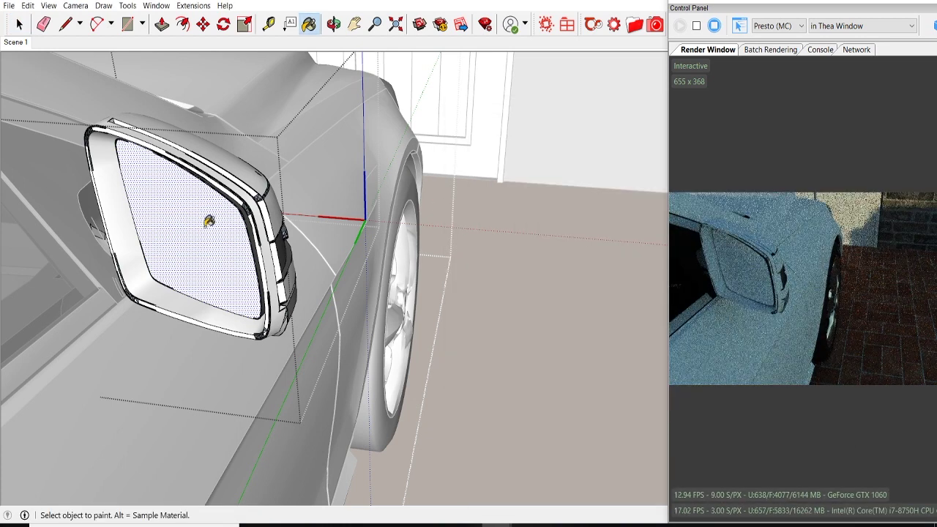
mouse_move(207, 211)
middle_mouse_down()
mouse_move(195, 218)
mouse_move(224, 209)
mouse_move(239, 223)
middle_mouse_up()
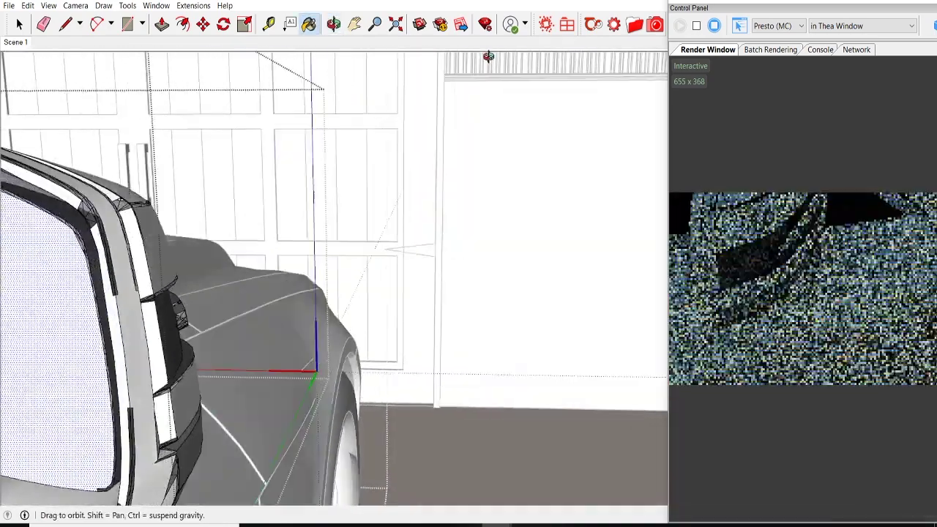
Step: Orbit to the car's rear and open the taillight group to select its faces
middle_click_drag(157, 221, 229, 205)
scroll(389, 284, "up", 2)
key("space")
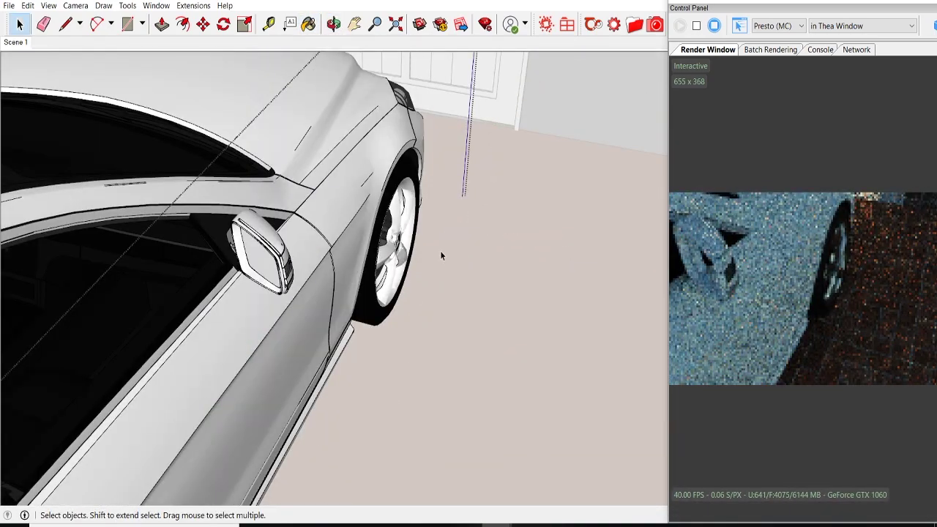
scroll(388, 195, "down", 5)
middle_click_drag(329, 241, 220, 300)
scroll(214, 308, "up", 3)
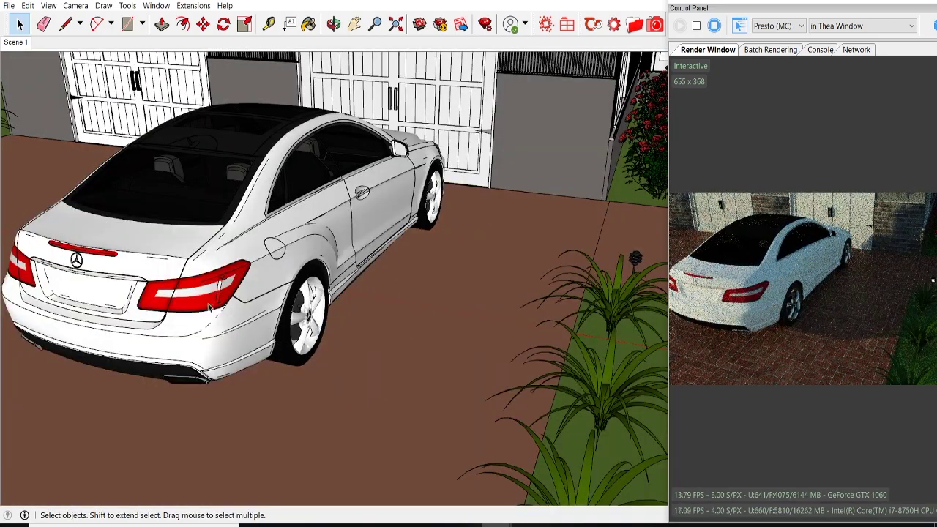
scroll(214, 308, "up", 2)
scroll(219, 309, "up", 3)
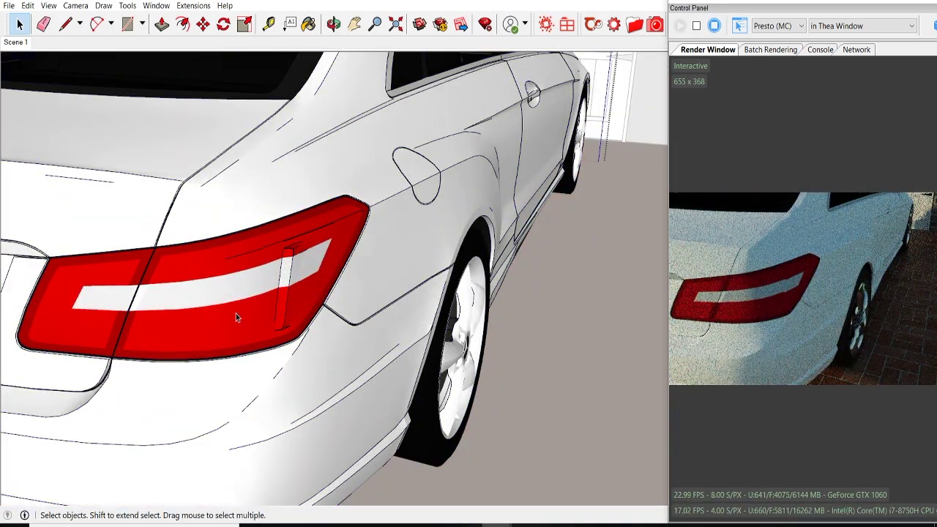
left_click(235, 315)
scroll(234, 313, "down", 1)
triple_click(234, 313)
scroll(230, 322, "down", 3)
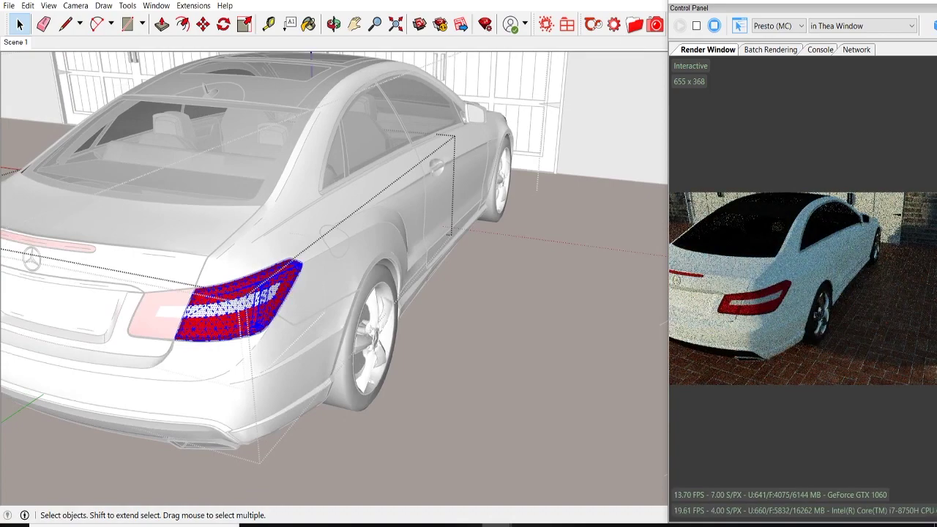
Step: Undock the Thea render preview into a floating window
left_click_drag(769, 7, 677, 10)
scroll(292, 256, "down", 5)
scroll(351, 128, "up", 4)
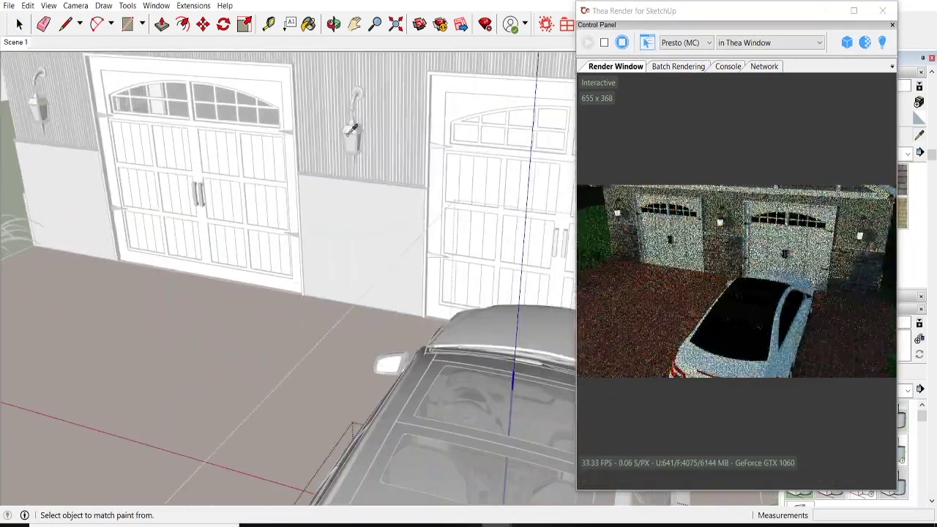
scroll(351, 129, "down", 3)
scroll(344, 344, "down", 2)
scroll(329, 336, "up", 5)
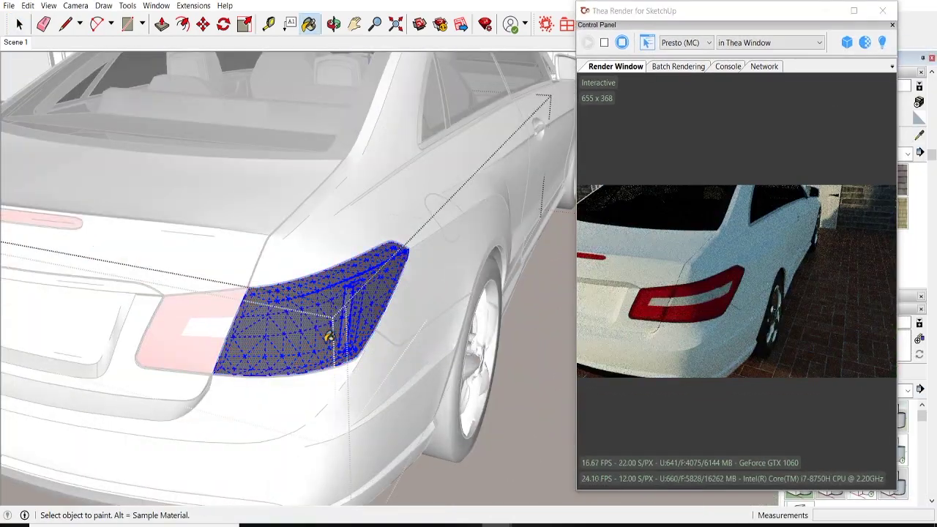
scroll(328, 336, "up", 1)
right_click(338, 346)
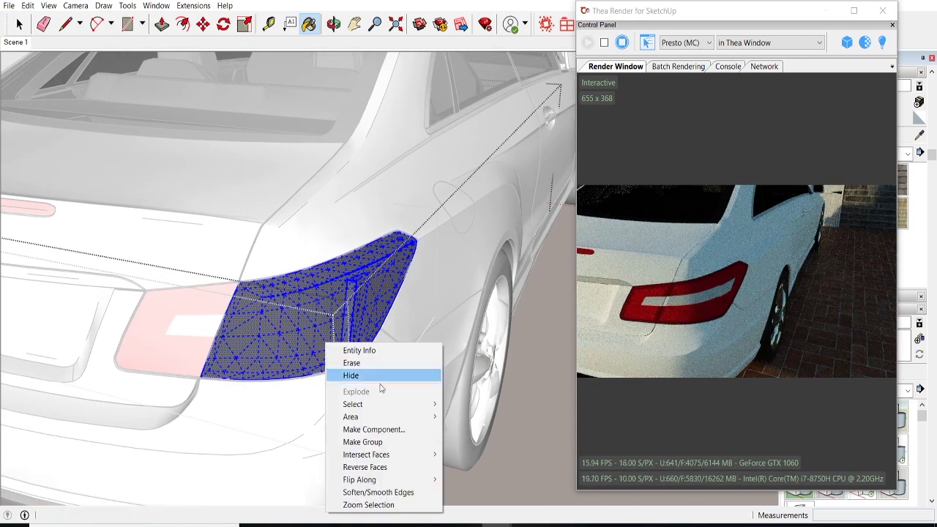
key("Escape")
Step: Paint the taillight faces with the red taillight material and exit the car group
left_click(322, 336)
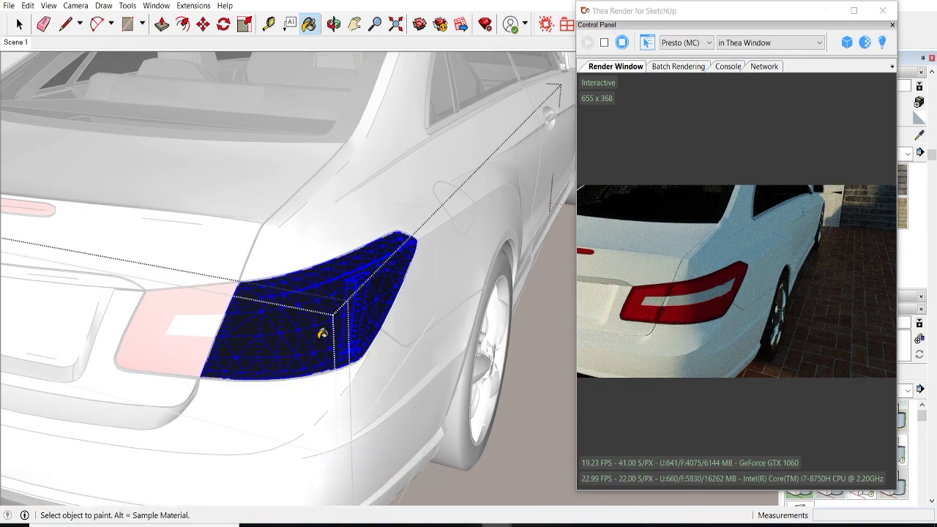
middle_click_drag(356, 337, 357, 338)
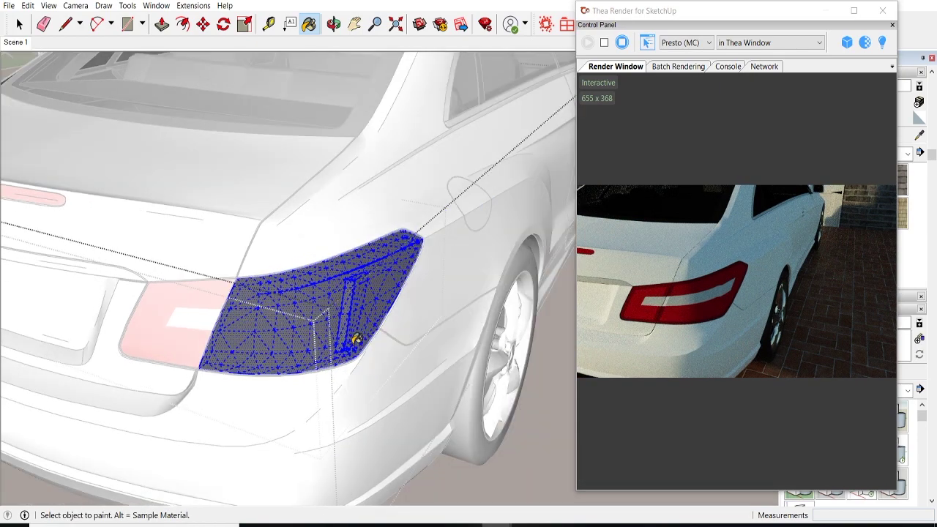
left_click(393, 282)
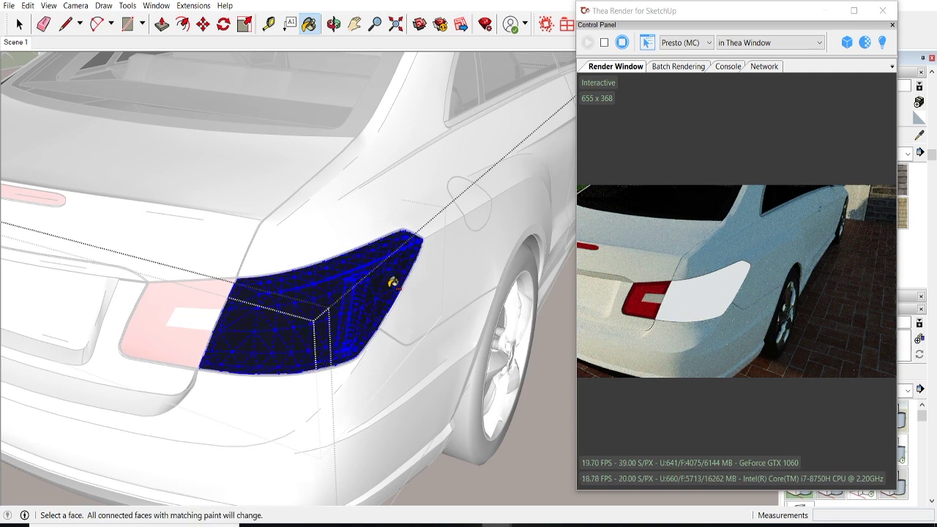
left_click(393, 282, "ctrl")
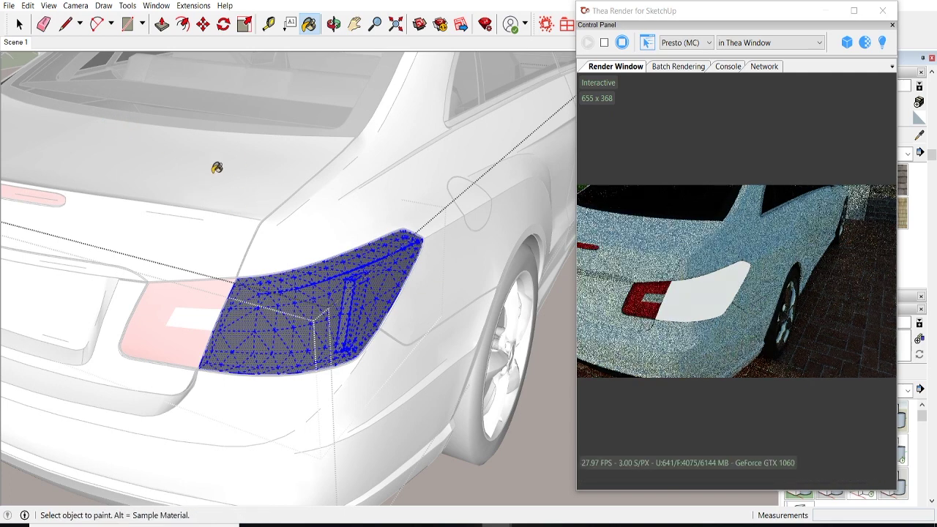
left_click(20, 26)
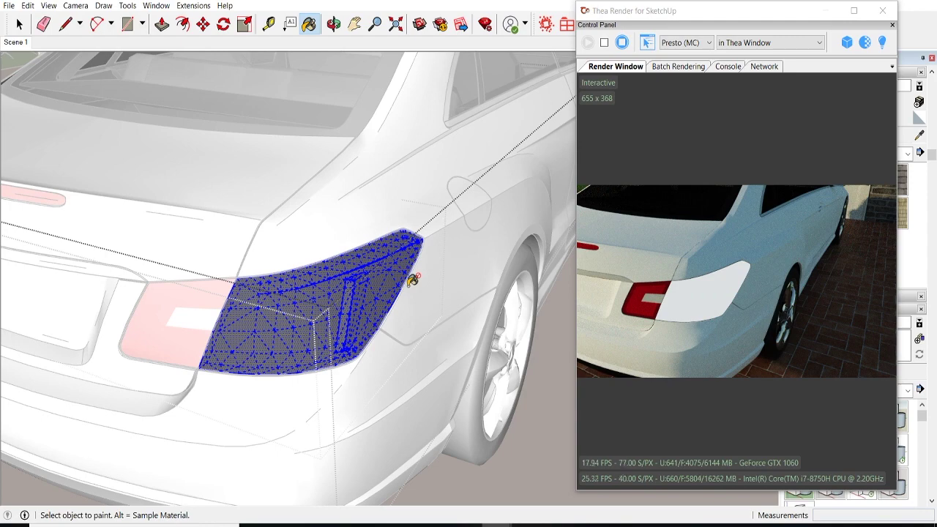
left_click(410, 281)
left_click(20, 24)
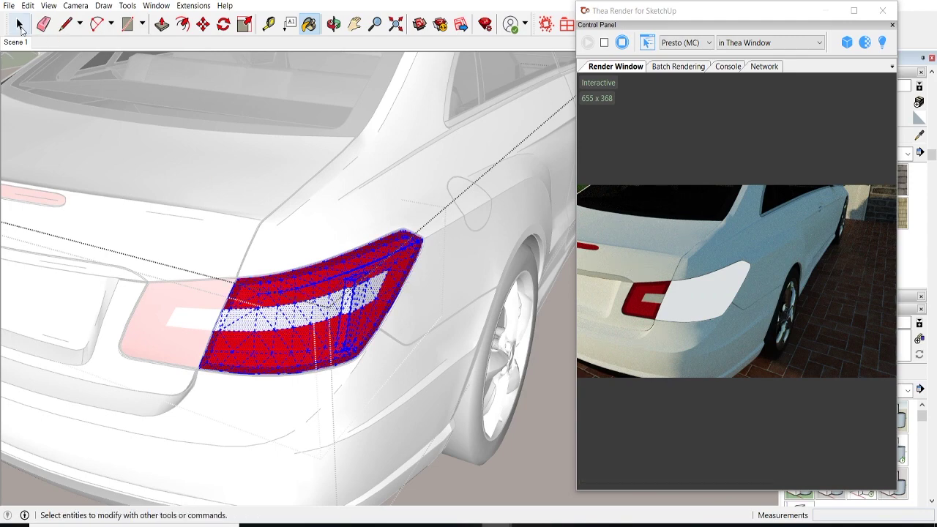
scroll(205, 268, "down", 5)
left_click(421, 304)
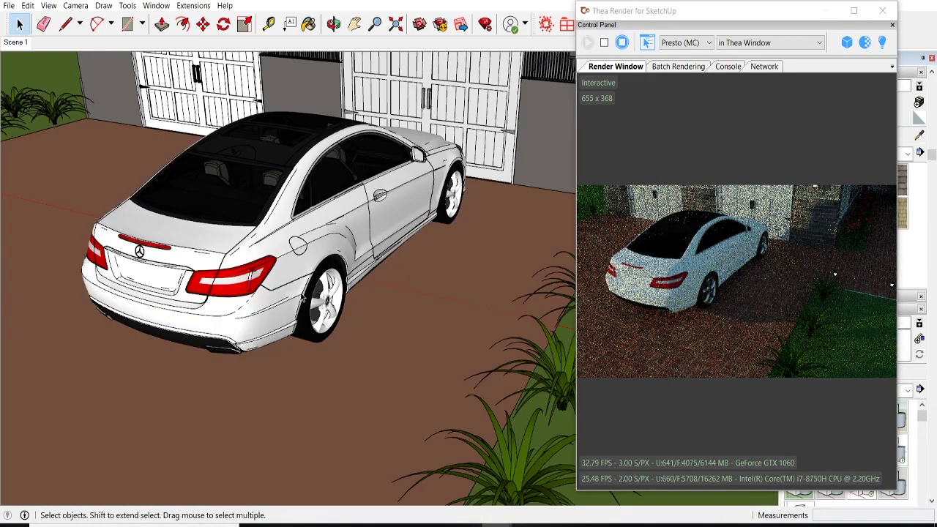
scroll(407, 232, "up", 3)
Step: Zoom in on the car's side mirror and move the Thea render window aside
mouse_move(407, 232)
middle_mouse_down()
mouse_move(269, 221)
mouse_move(341, 265)
mouse_move(418, 334)
middle_mouse_up()
scroll(325, 202, "up", 5)
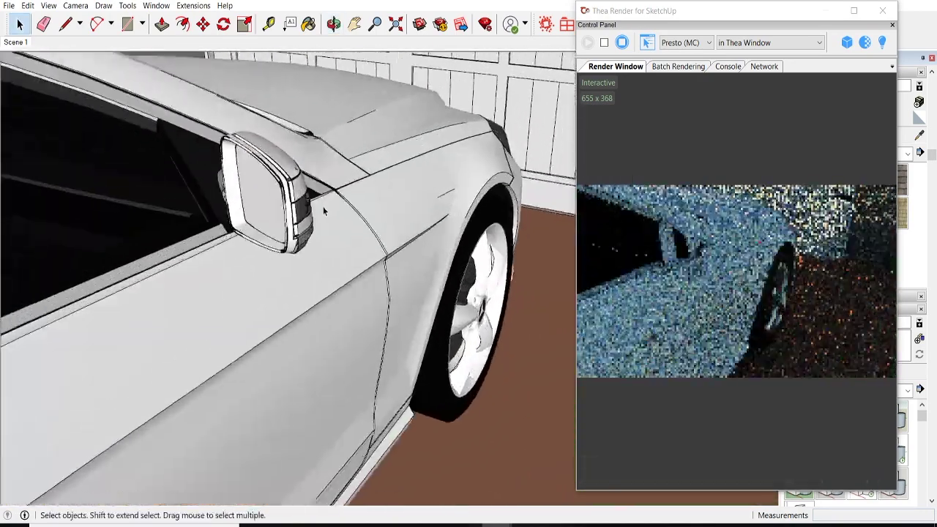
scroll(279, 224, "up", 3)
scroll(273, 223, "up", 2)
mouse_move(282, 199)
middle_mouse_down()
mouse_move(308, 161)
mouse_move(31, 161)
mouse_move(139, 184)
mouse_move(227, 174)
middle_mouse_up()
left_click_drag(668, 11, 575, 75)
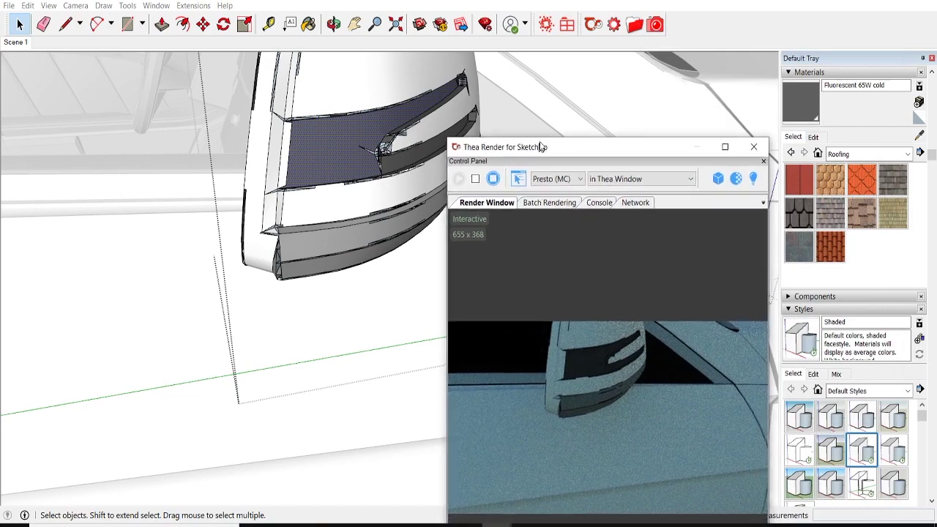
Step: Reverse the mirror's outer face and paint it and a neighbouring face with the mirror material
left_click(308, 25)
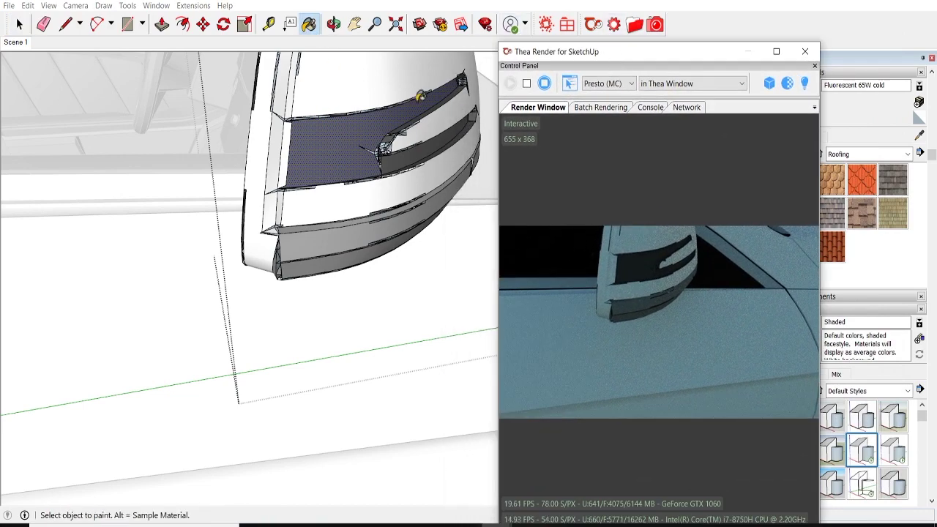
right_click(362, 129)
left_click(384, 268)
left_click(363, 129)
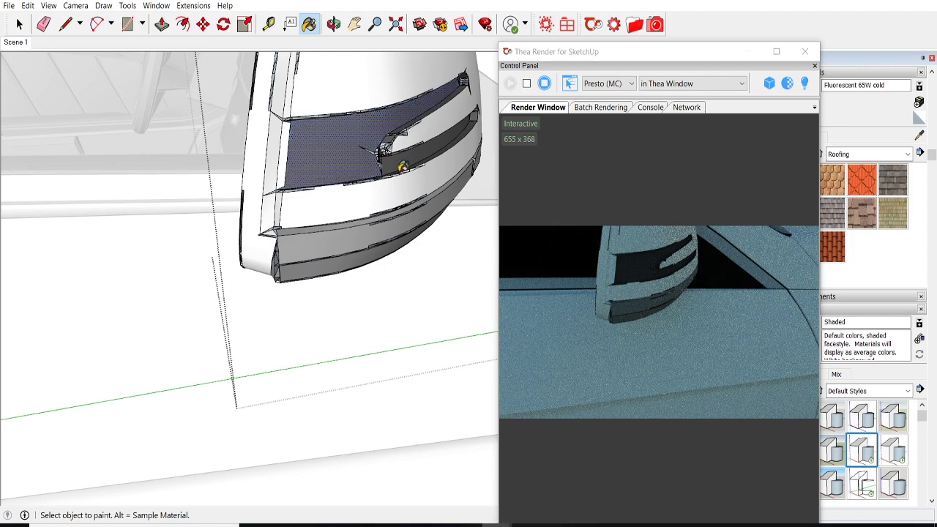
scroll(334, 146, "up", 1)
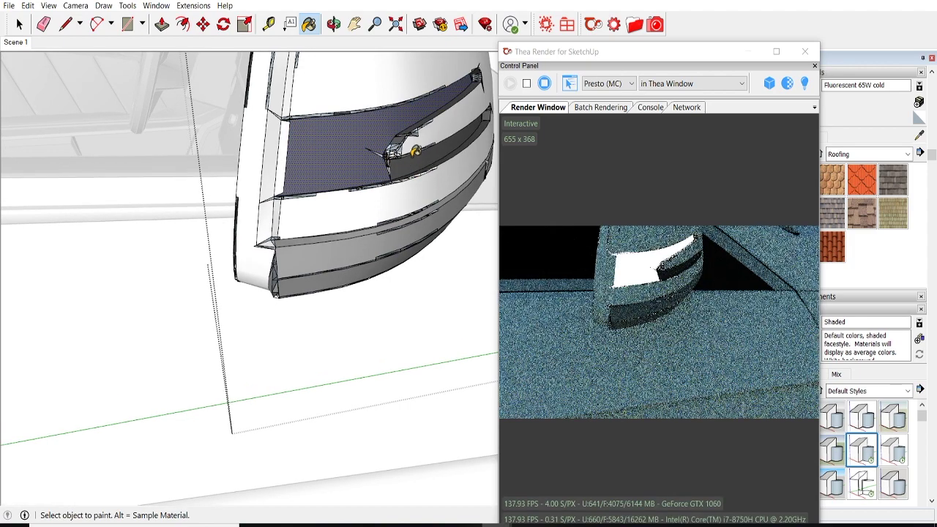
middle_click_drag(311, 161, 349, 169)
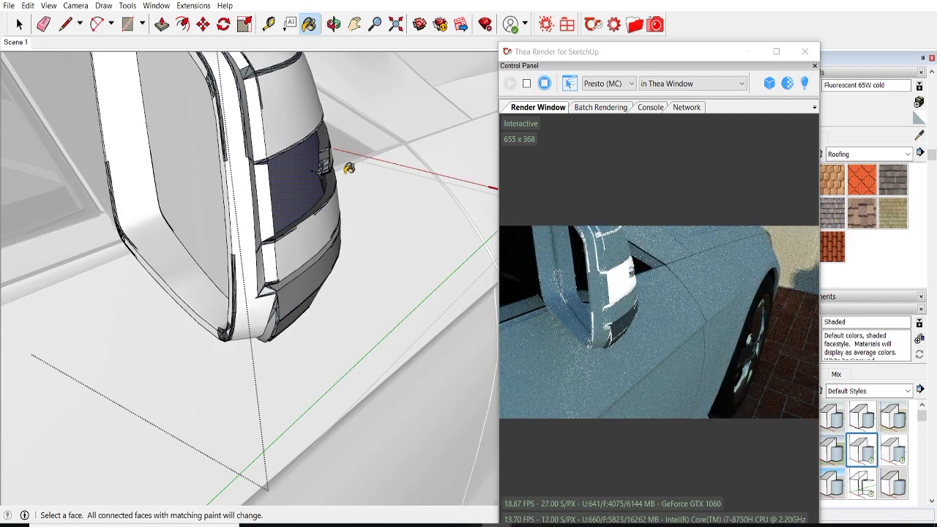
left_click(349, 168)
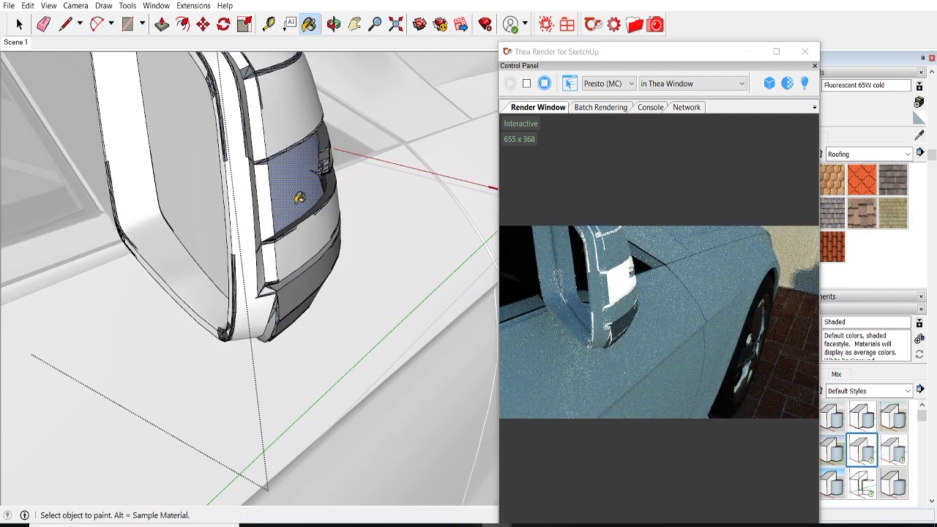
Step: Undo the stray paint on the neighbouring face and zoom back out from the mirror
middle_click_drag(299, 198, 355, 235)
key("ctrl+z")
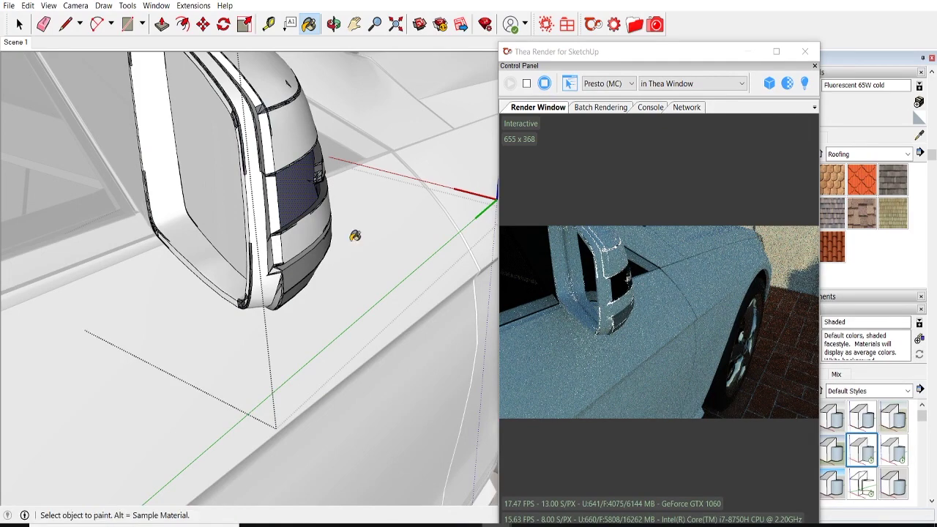
scroll(355, 235, "down", 2)
scroll(354, 236, "down", 2)
scroll(355, 236, "down", 2)
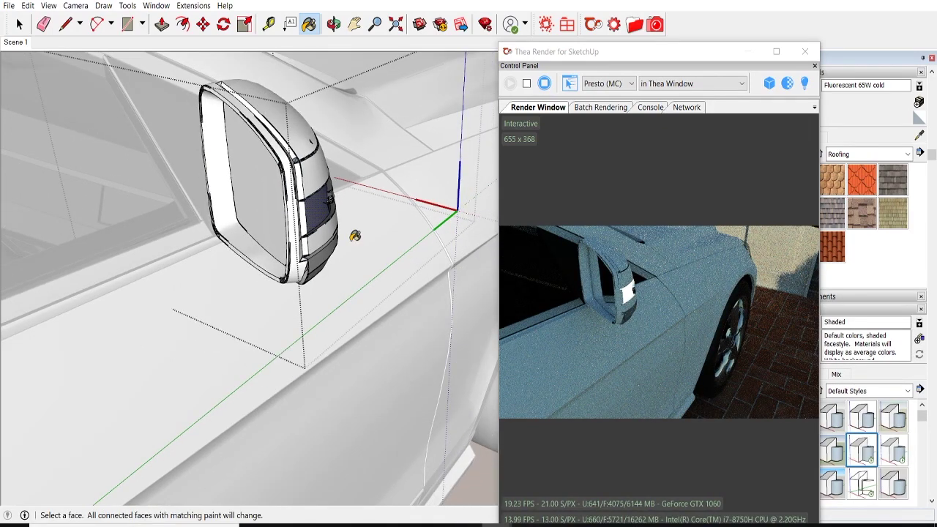
key("space")
mouse_move(355, 236)
middle_mouse_down()
mouse_move(47, 246)
mouse_move(392, 145)
mouse_move(146, 183)
mouse_move(168, 151)
middle_mouse_up()
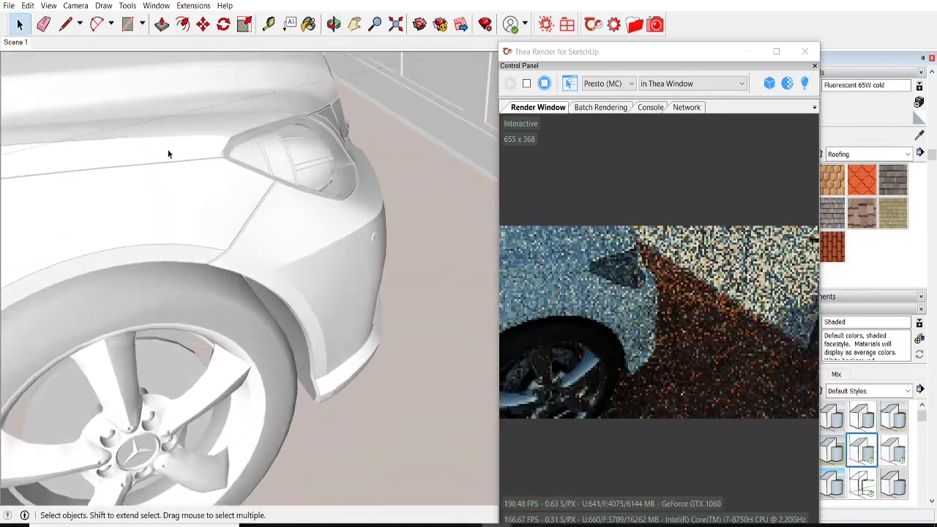
Step: Switch to the Scene 1 view, enlarge the Thea render window and close its Settings Panel
left_click(19, 45)
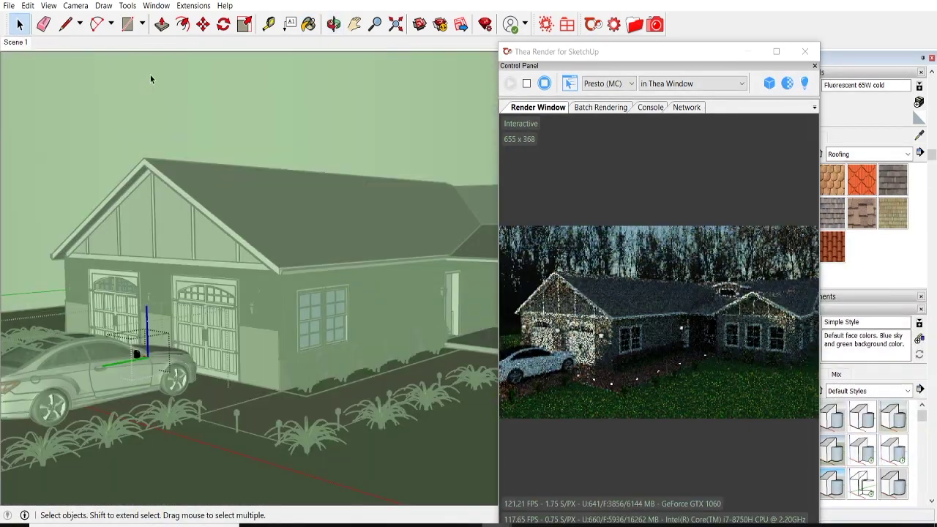
double_click(648, 52)
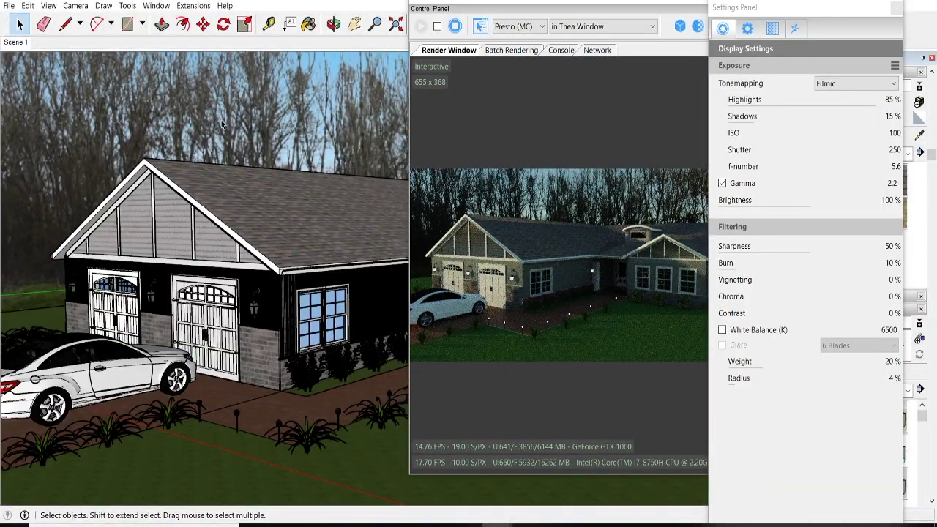
left_click(900, 8)
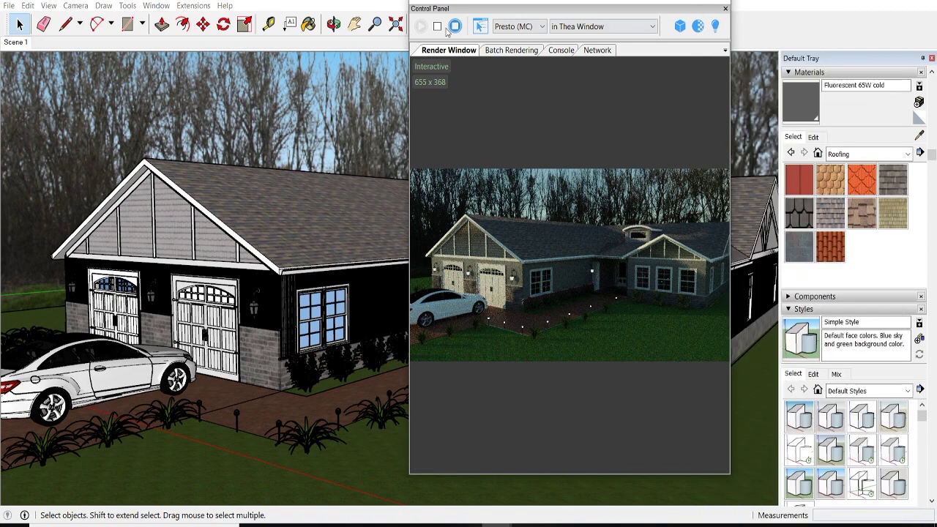
left_click(193, 5)
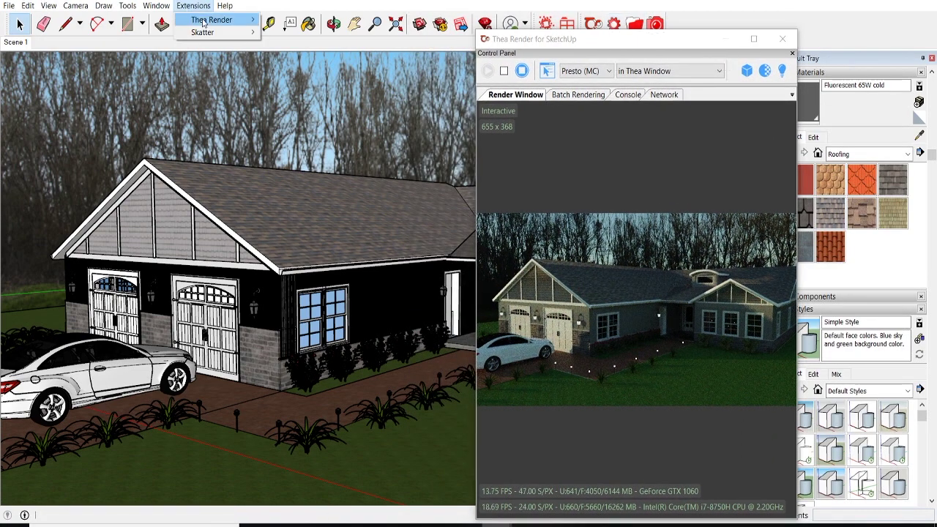
Step: In the Thea Tools Panel's Model Info tab, select the house group and check Beveling
left_click(292, 29)
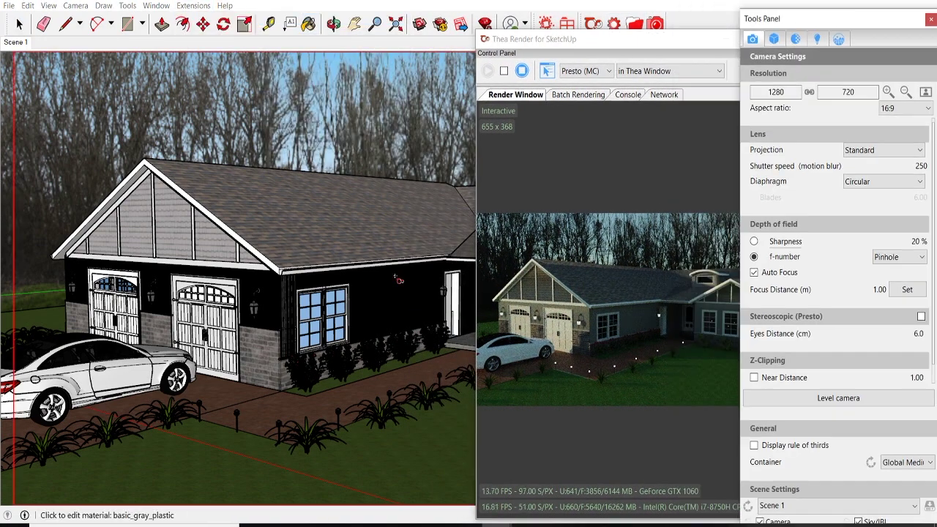
left_click(773, 38)
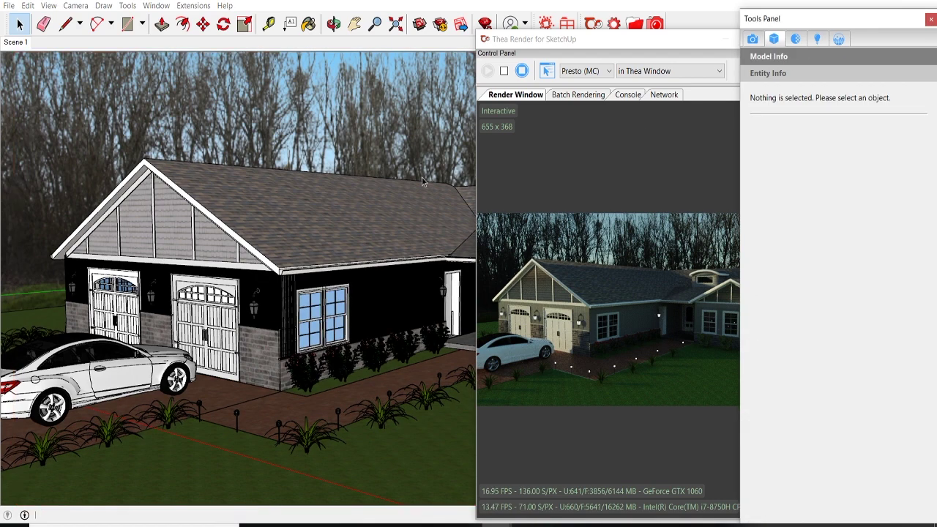
left_click(388, 290)
left_click(300, 230)
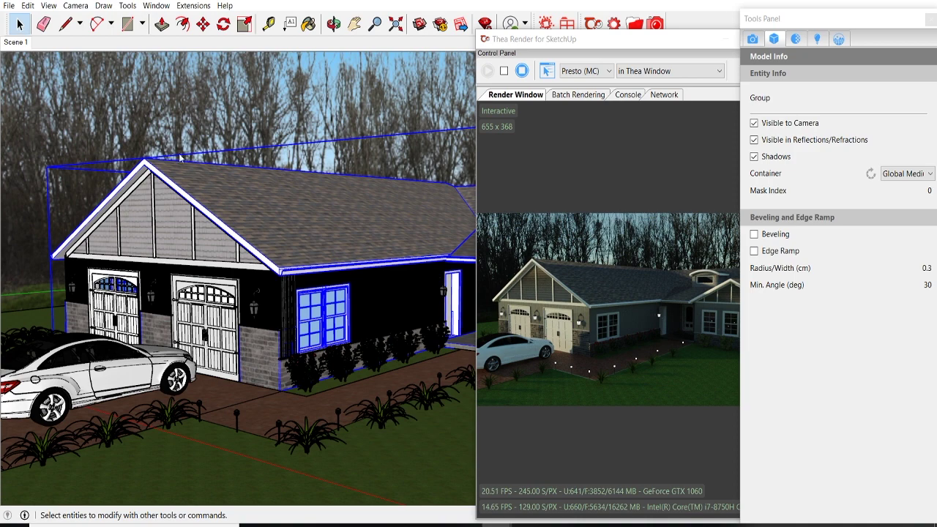
left_click(103, 75)
left_click(752, 39)
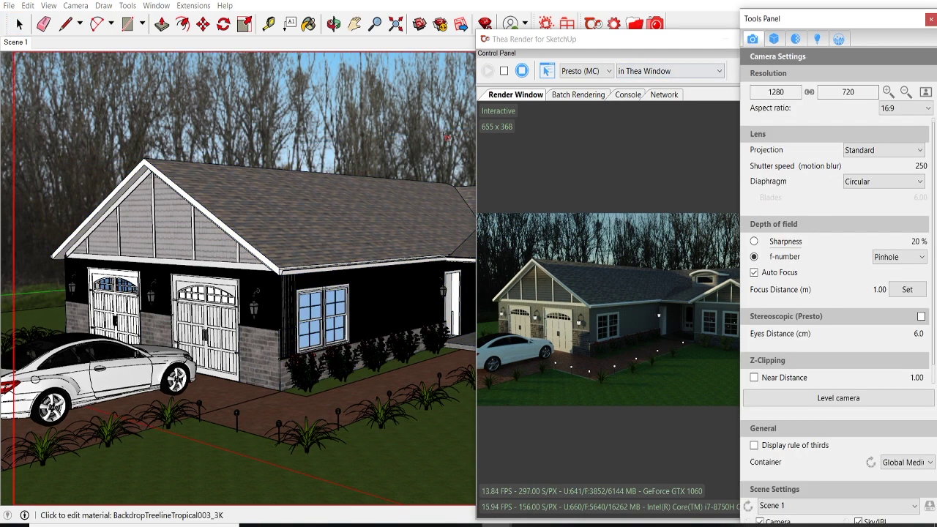
left_click(18, 29)
left_click(773, 39)
left_click(358, 224)
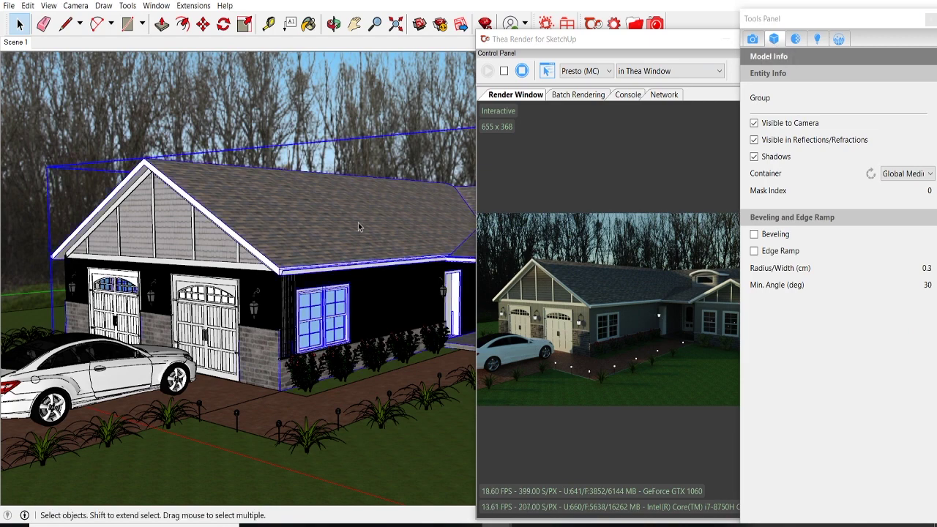
left_click(754, 236)
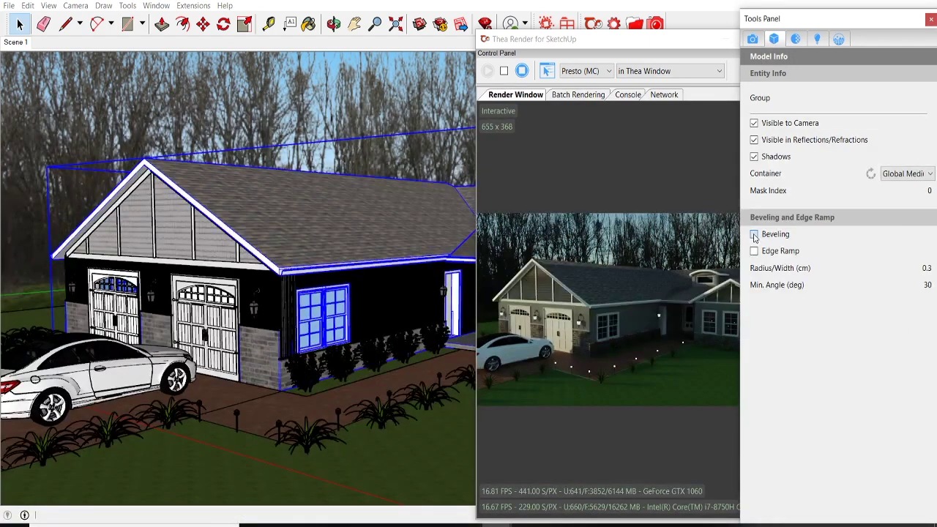
double_click(634, 40)
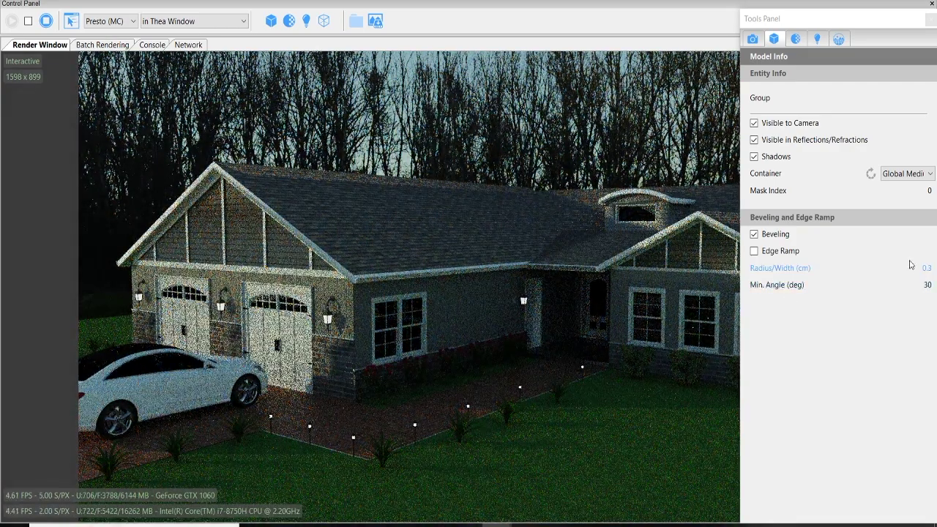
Step: Set the house group's bevel Radius/Width to 5.3 cm
left_click(922, 268)
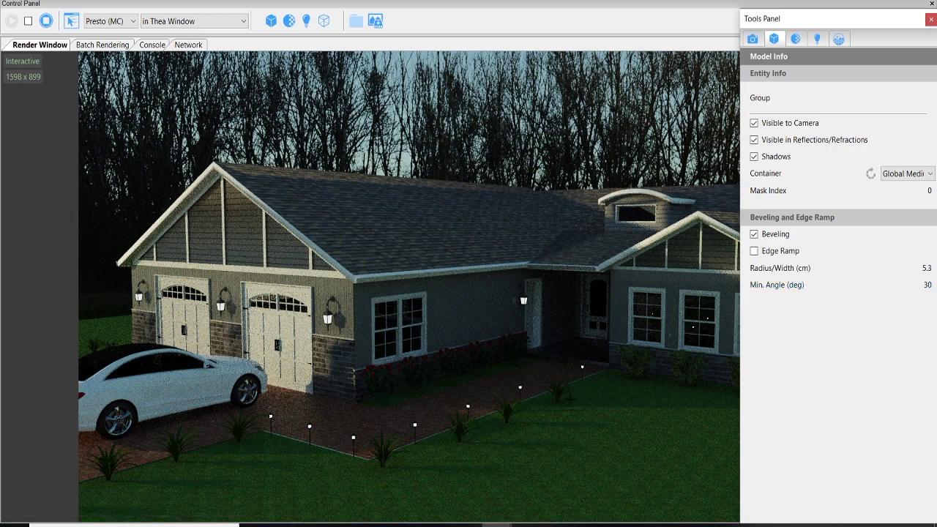
key("Return")
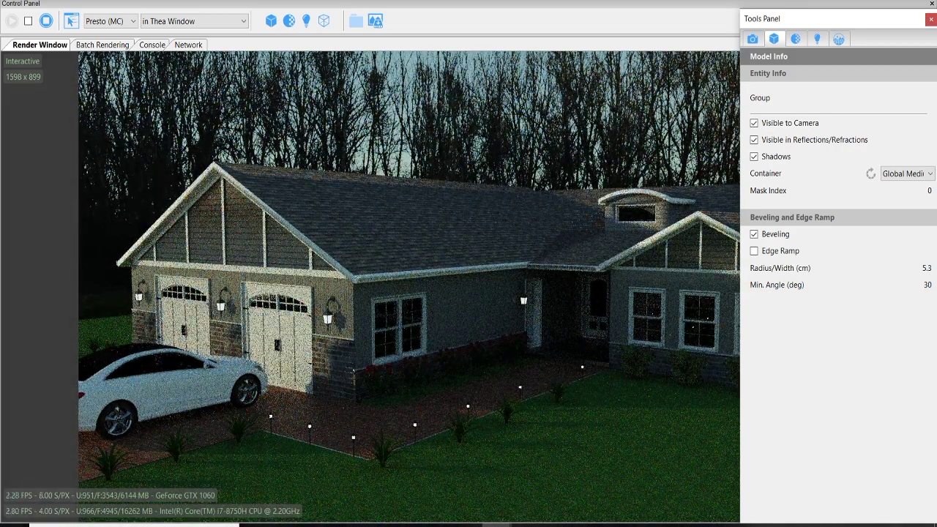